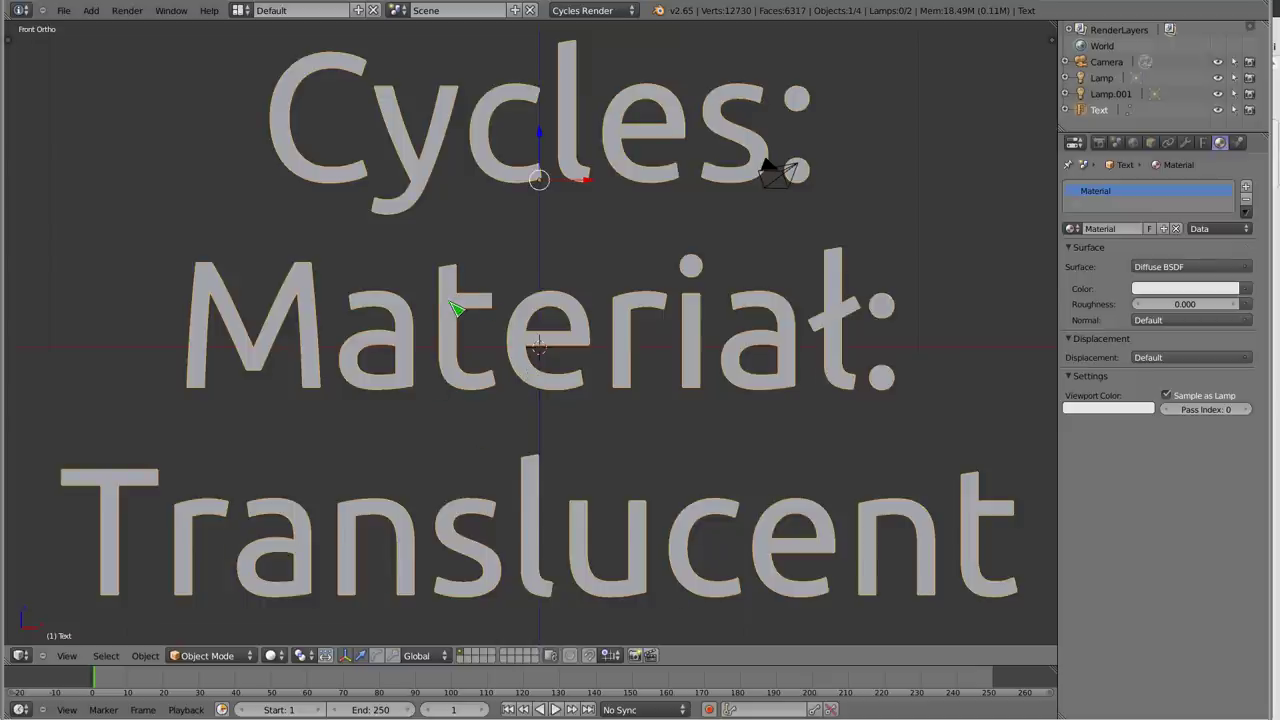
Delete the title text and add a Ctrl+2-subdivided Suzanne monkey raised slightly along Z.
{"action": "key", "text": "x"}
{"action": "left_click", "coordinate": [502, 304]}
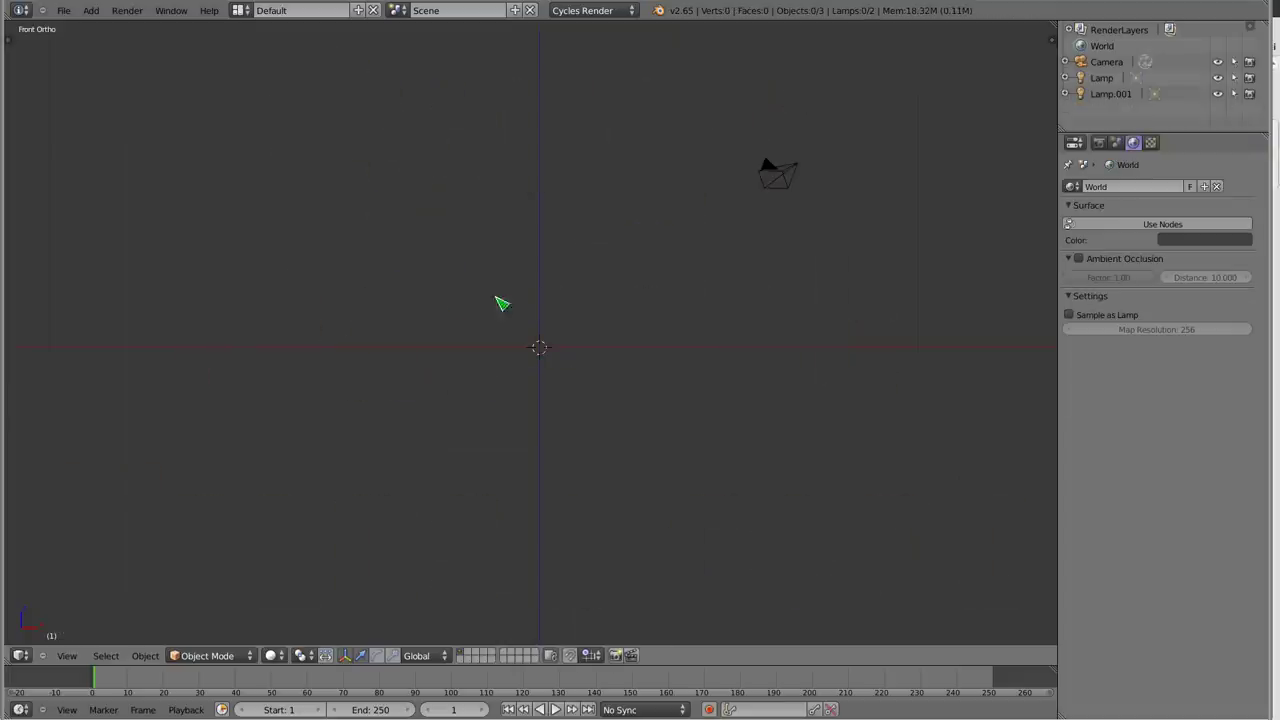
{"action": "key", "text": "shift+a"}
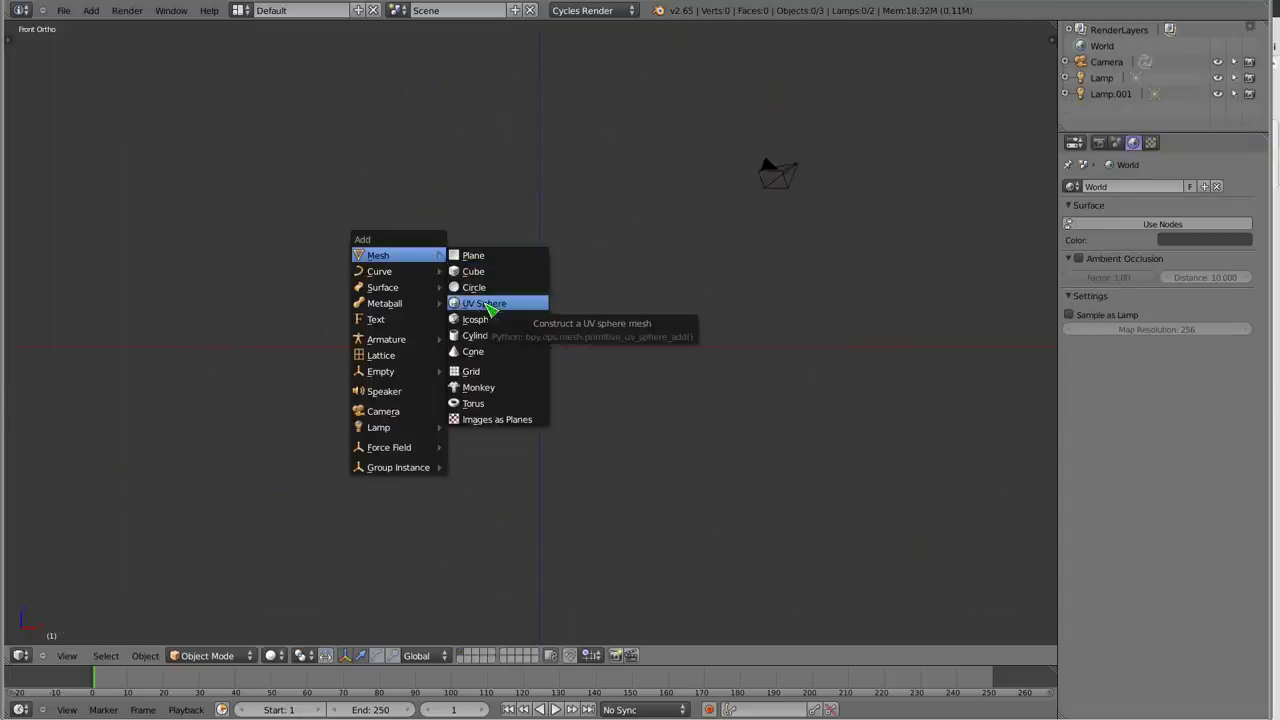
{"action": "left_click", "coordinate": [487, 388]}
{"action": "key", "text": "ctrl+2"}
{"action": "left_click_drag", "start_coordinate": [546, 310], "coordinate": [557, 270]}
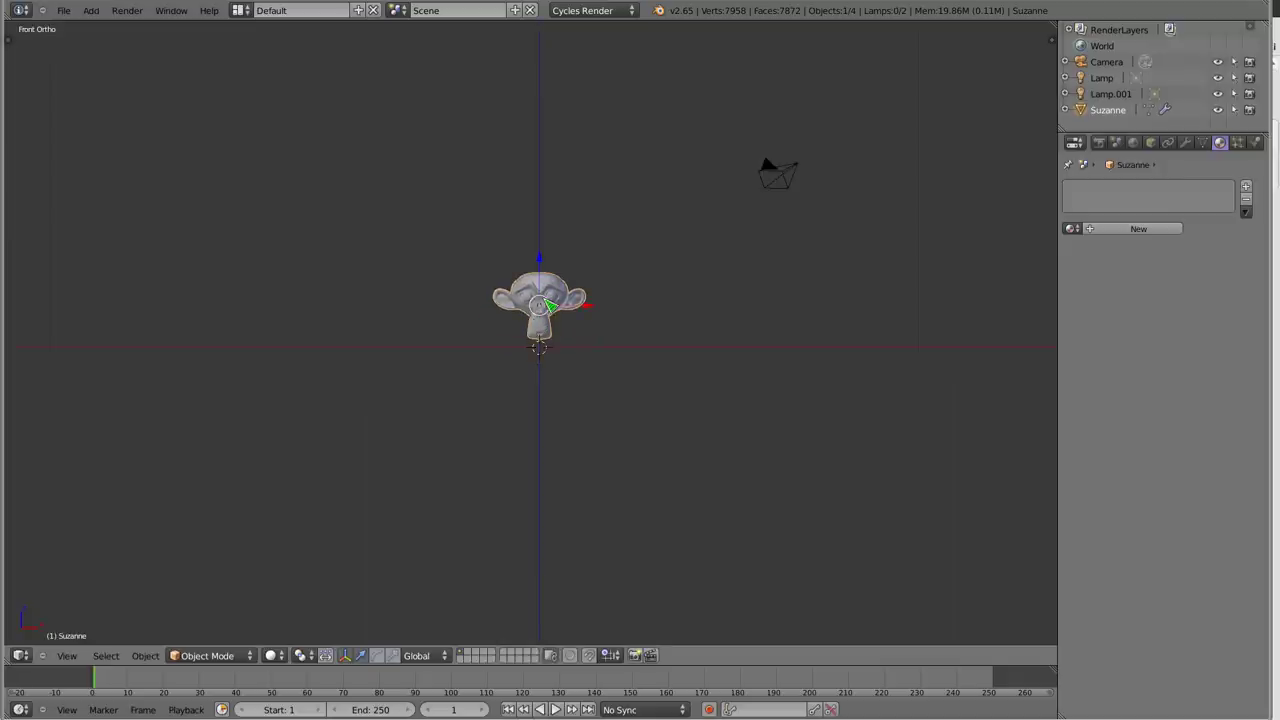
Orbit and zoom the view in on Suzanne at an angle.
{"action": "middle_click_drag", "start_coordinate": [480, 366], "coordinate": [571, 357]}
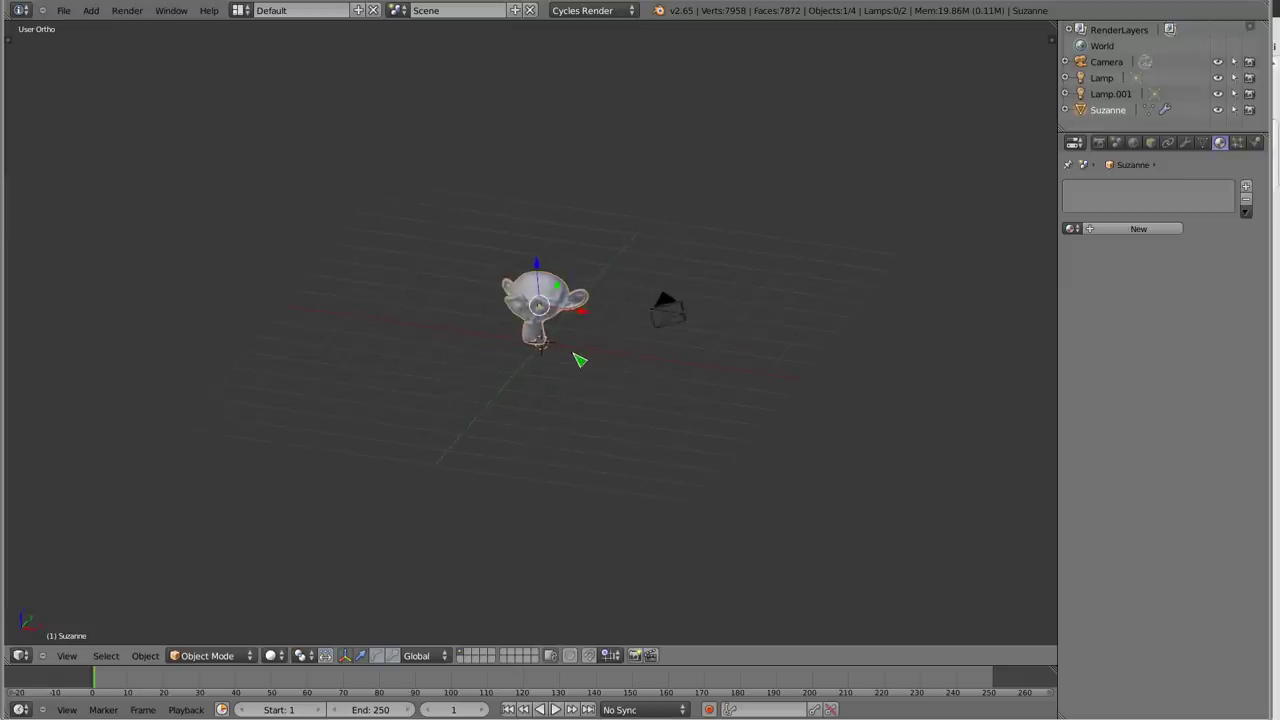
{"action": "scroll", "coordinate": [540, 330], "scroll_direction": "up", "scroll_amount": 2}
{"action": "mouse_move", "coordinate": [545, 297]}
{"action": "middle_mouse_down"}
{"action": "mouse_move", "coordinate": [552, 305]}
{"action": "mouse_move", "coordinate": [530, 308]}
{"action": "middle_mouse_up"}
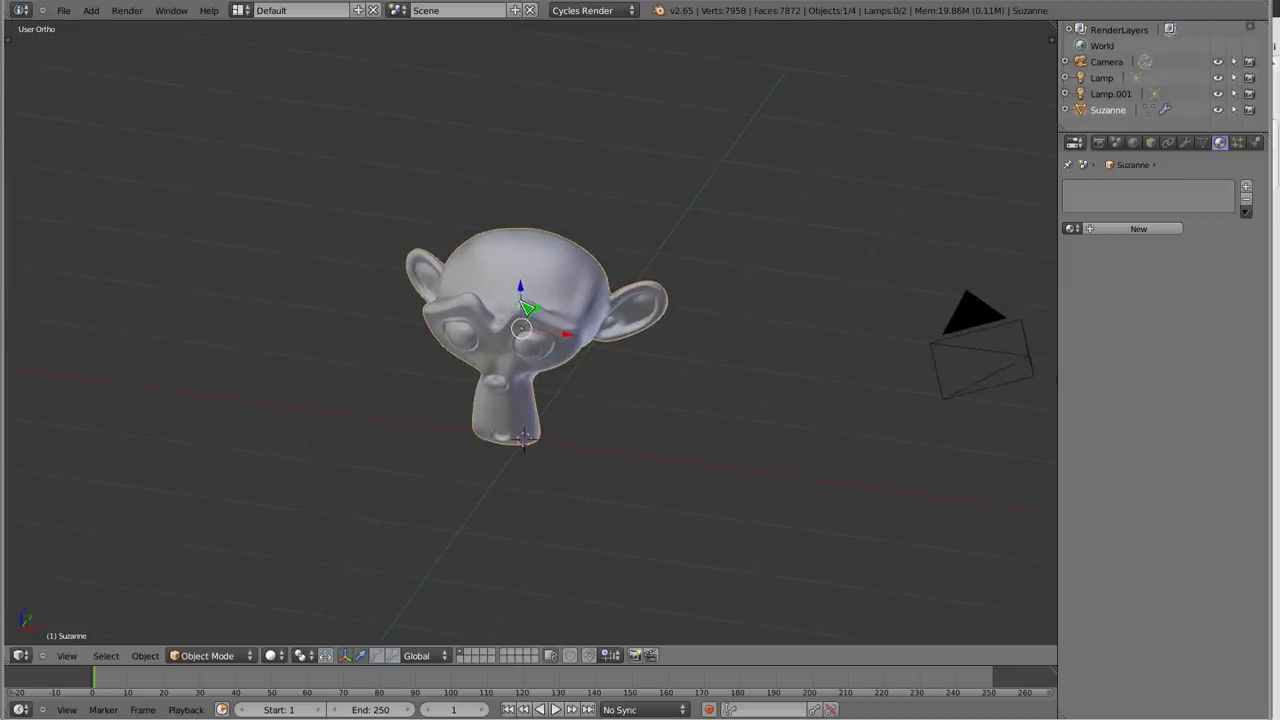
{"action": "scroll", "coordinate": [530, 308], "scroll_direction": "up", "scroll_amount": 2}
{"action": "left_click", "coordinate": [270, 655]}
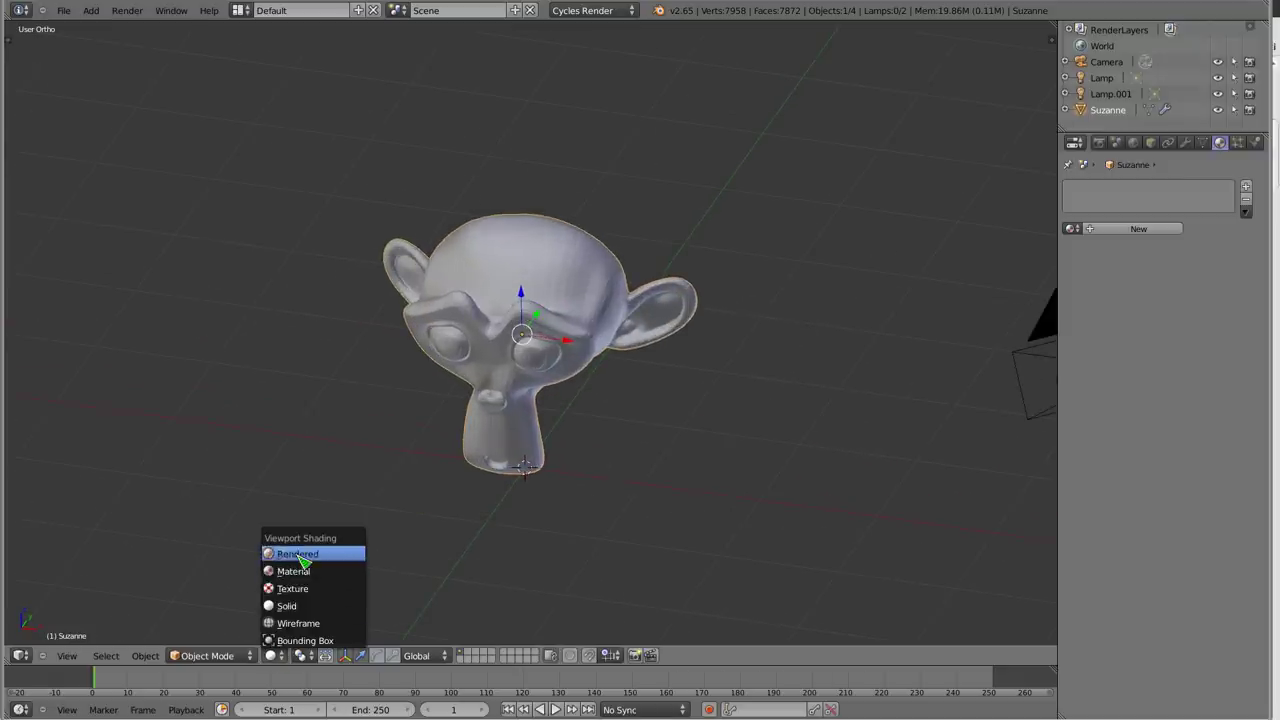
Switch the viewport to Rendered shading for a Cycles preview.
{"action": "left_click", "coordinate": [292, 551]}
{"action": "scroll", "coordinate": [540, 311], "scroll_direction": "up", "scroll_amount": 2}
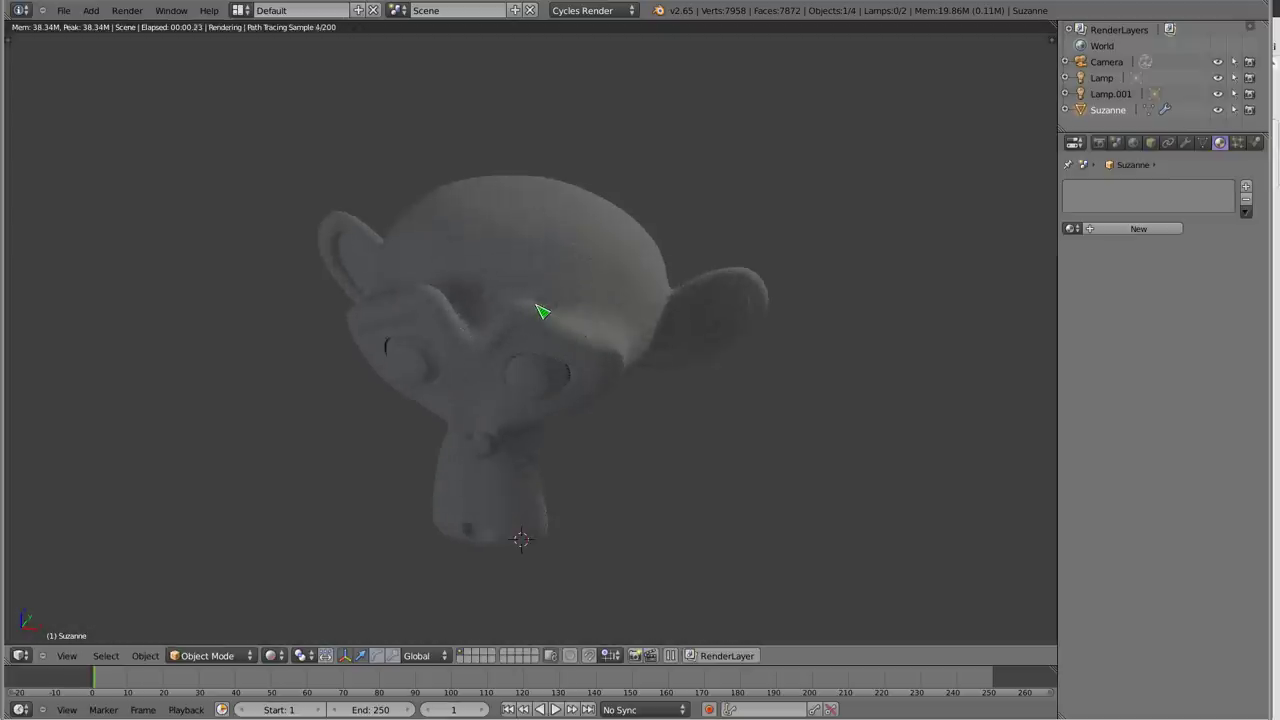
{"action": "key", "text": "t"}
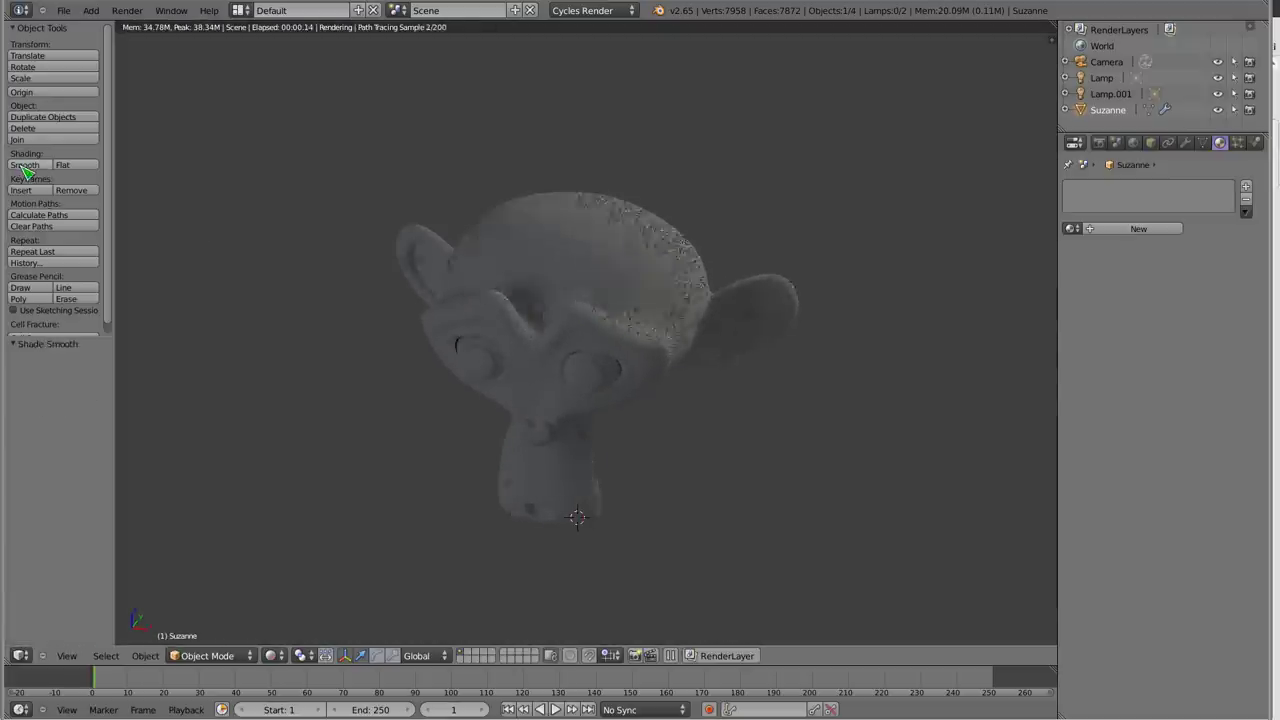
{"action": "key", "text": "t"}
Give Suzanne a new material with a Translucent BSDF surface.
{"action": "left_click", "coordinate": [1148, 229]}
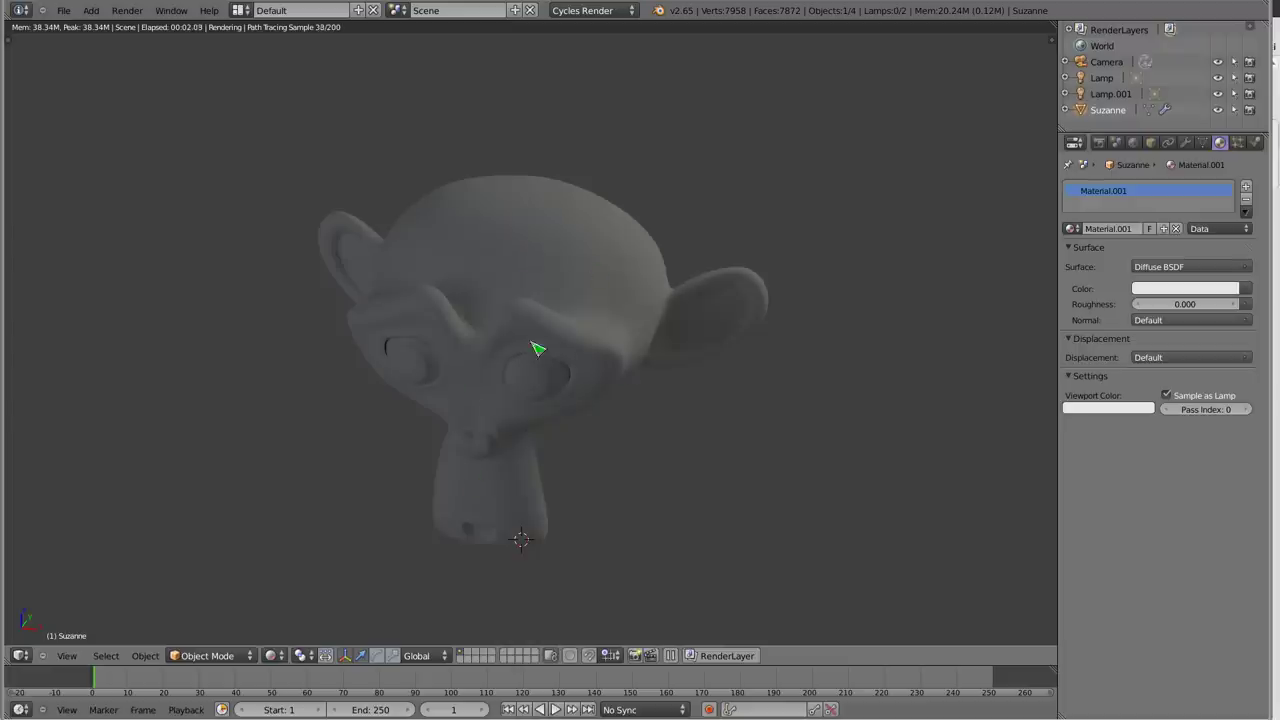
{"action": "middle_click_drag", "start_coordinate": [503, 420], "coordinate": [523, 413]}
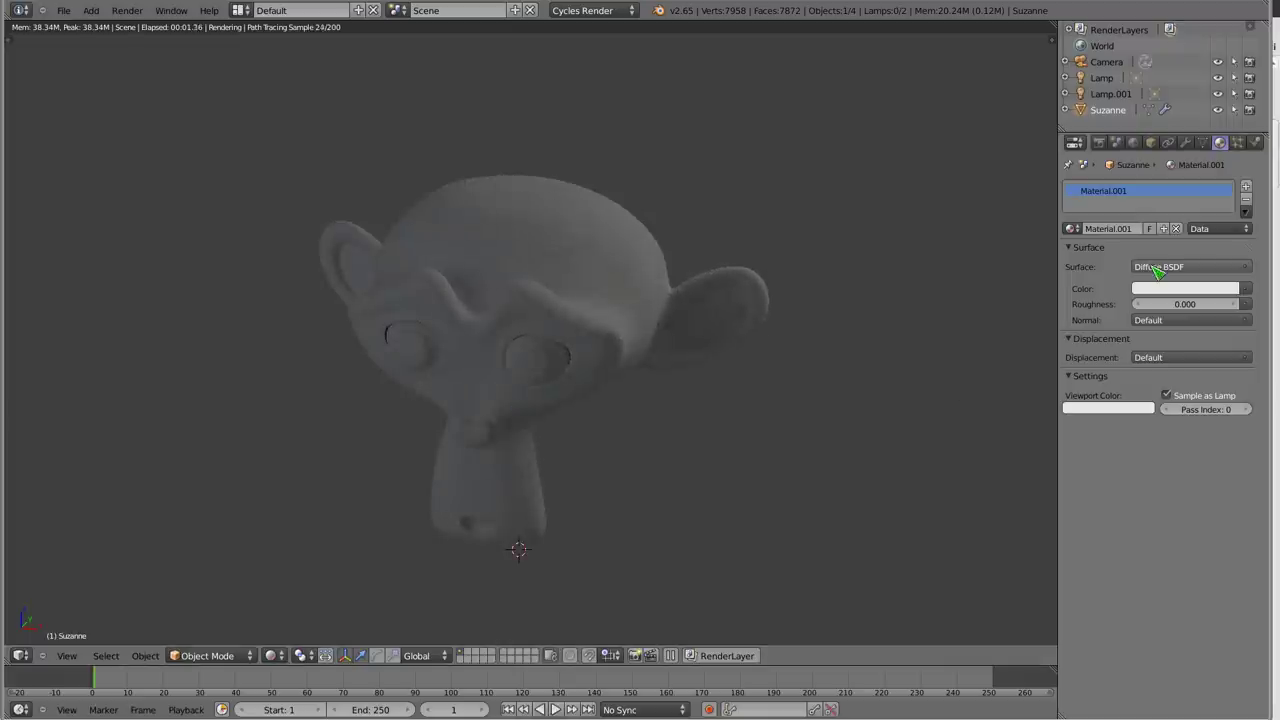
{"action": "left_click", "coordinate": [1156, 267]}
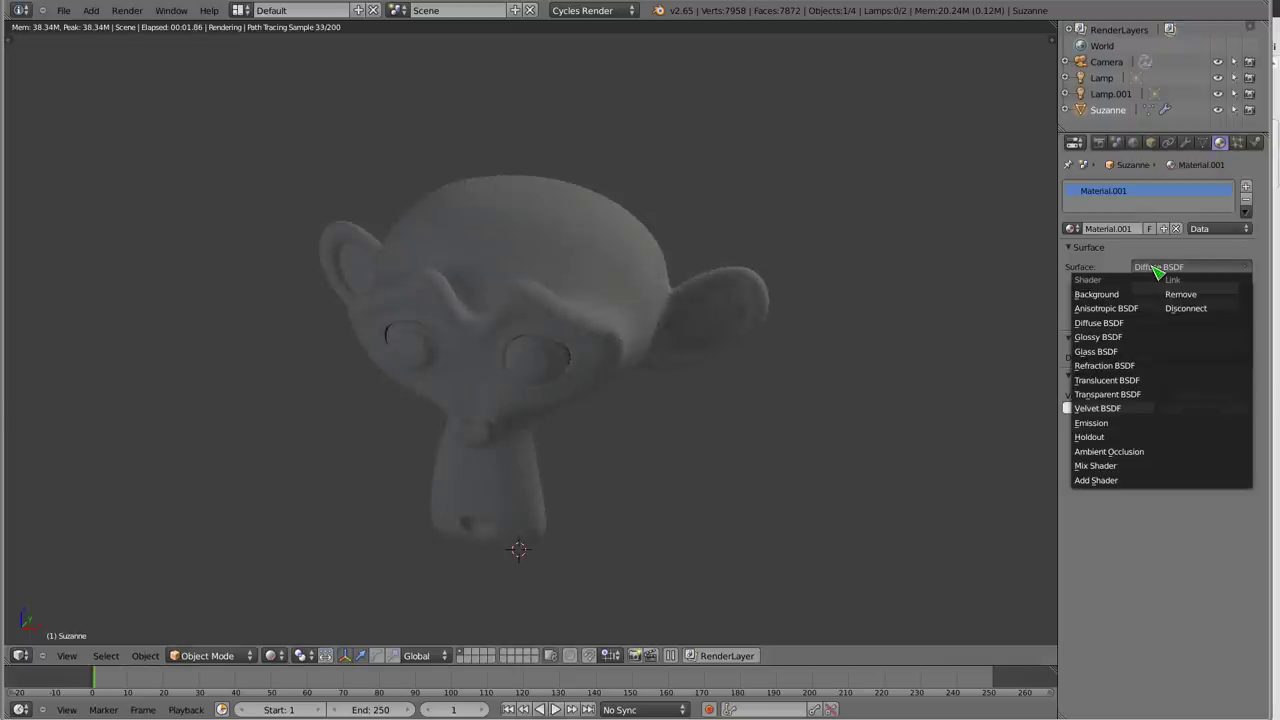
{"action": "left_click", "coordinate": [1117, 384]}
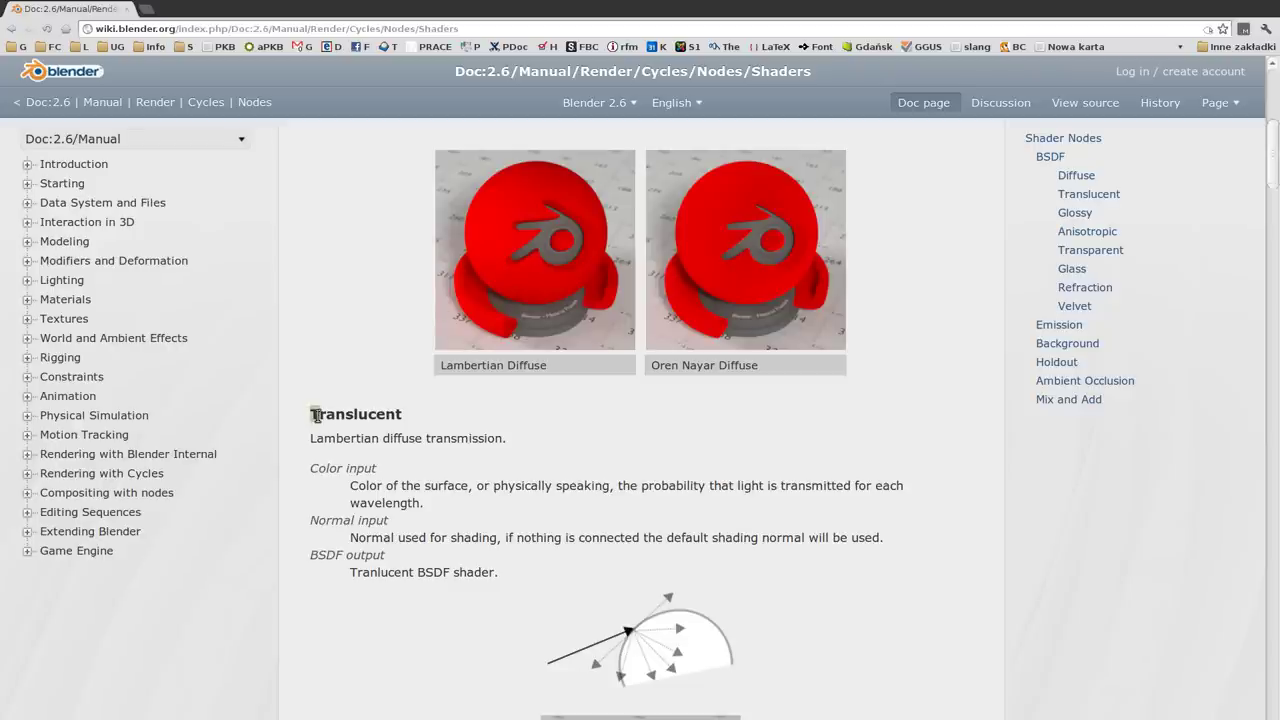
Scroll the wiki's Cycles Shaders page to the Translucent section, then return to Blender.
{"action": "scroll", "coordinate": [430, 445], "scroll_direction": "down", "scroll_amount": 1}
{"action": "scroll", "coordinate": [440, 452], "scroll_direction": "down", "scroll_amount": 1}
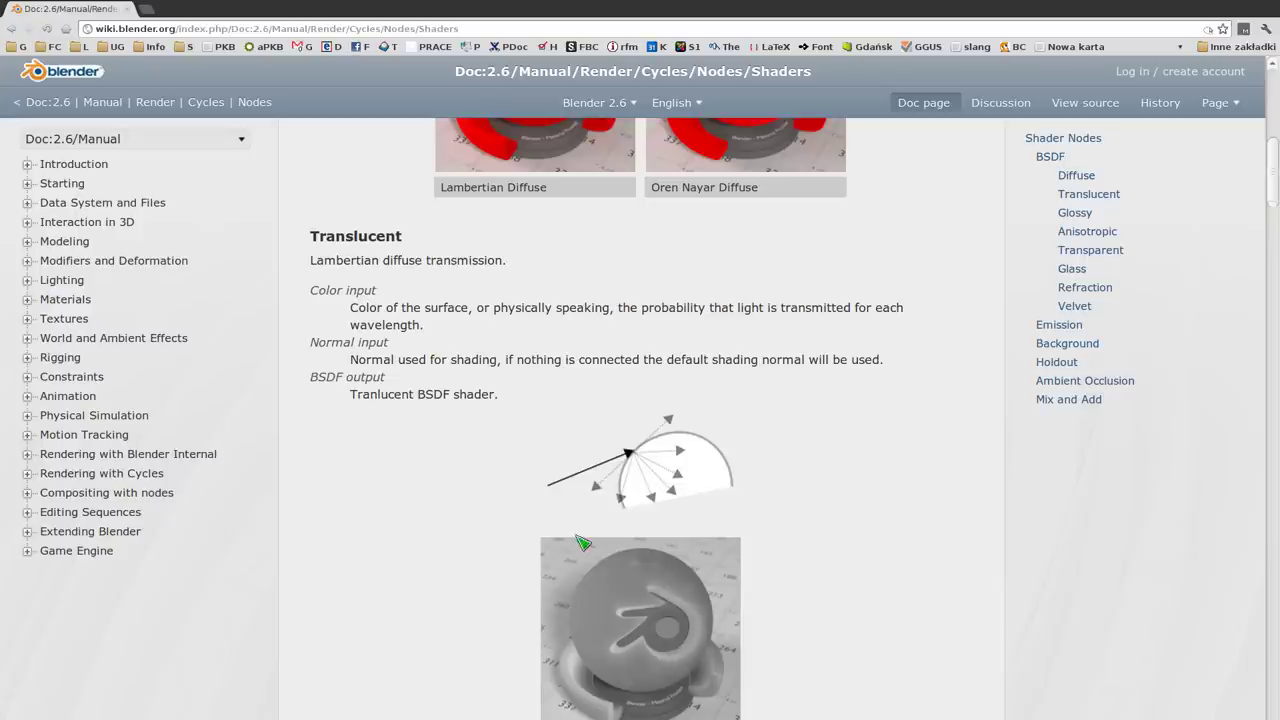
{"action": "key", "text": "alt+Tab"}
{"action": "key", "text": "alt+Tab"}
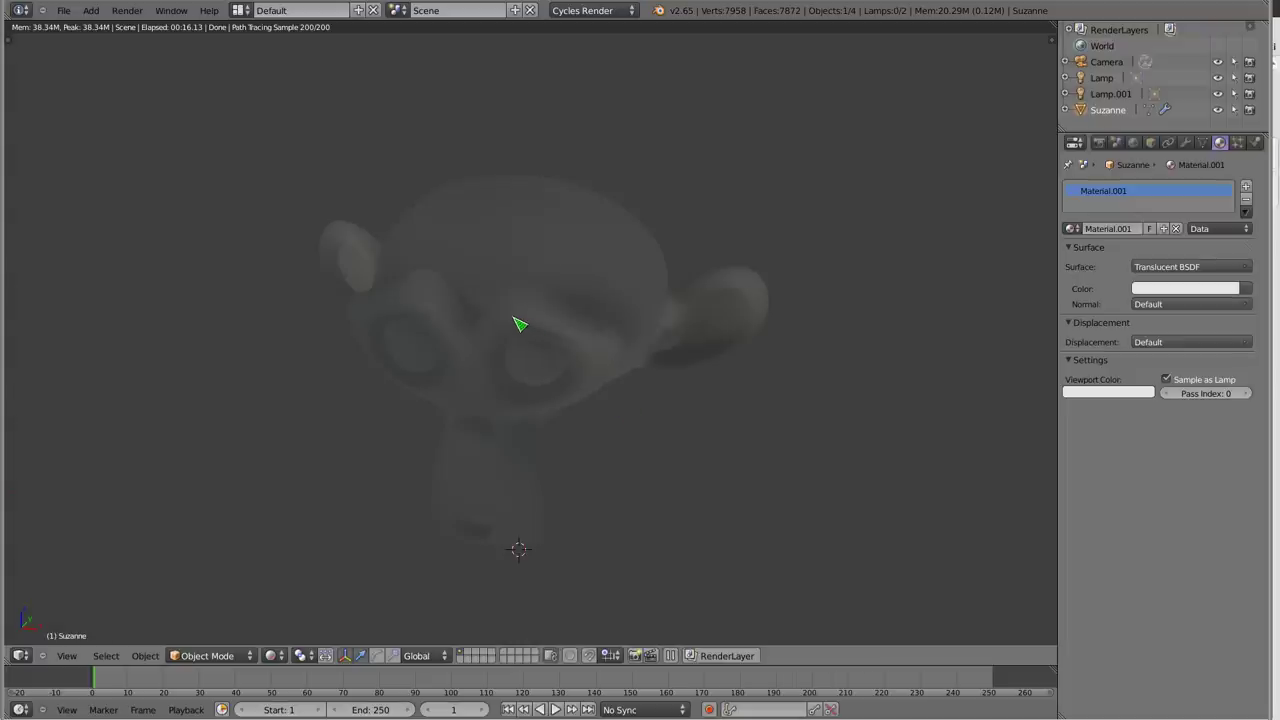
Show Suzanne in wireframe at upper-left and sketch a shape with incoming light arrows.
{"action": "key", "text": "shift+z"}
{"action": "mouse_move", "coordinate": [537, 290]}
{"action": "middle_mouse_down"}
{"action": "mouse_move", "coordinate": [689, 406]}
{"action": "mouse_move", "coordinate": [477, 293]}
{"action": "middle_mouse_up"}
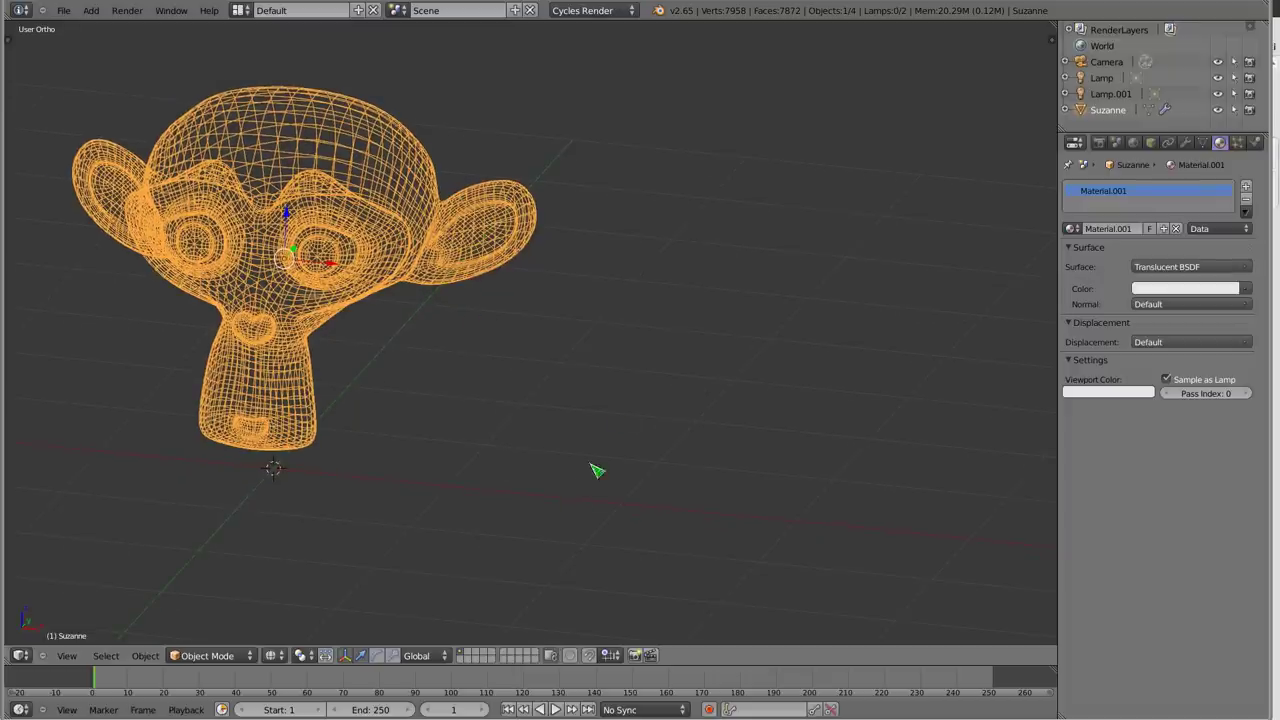
{"action": "mouse_move", "coordinate": [702, 292]}
{"action": "left_mouse_down"}
{"action": "mouse_move", "coordinate": [795, 425]}
{"action": "mouse_move", "coordinate": [734, 292]}
{"action": "left_mouse_up"}
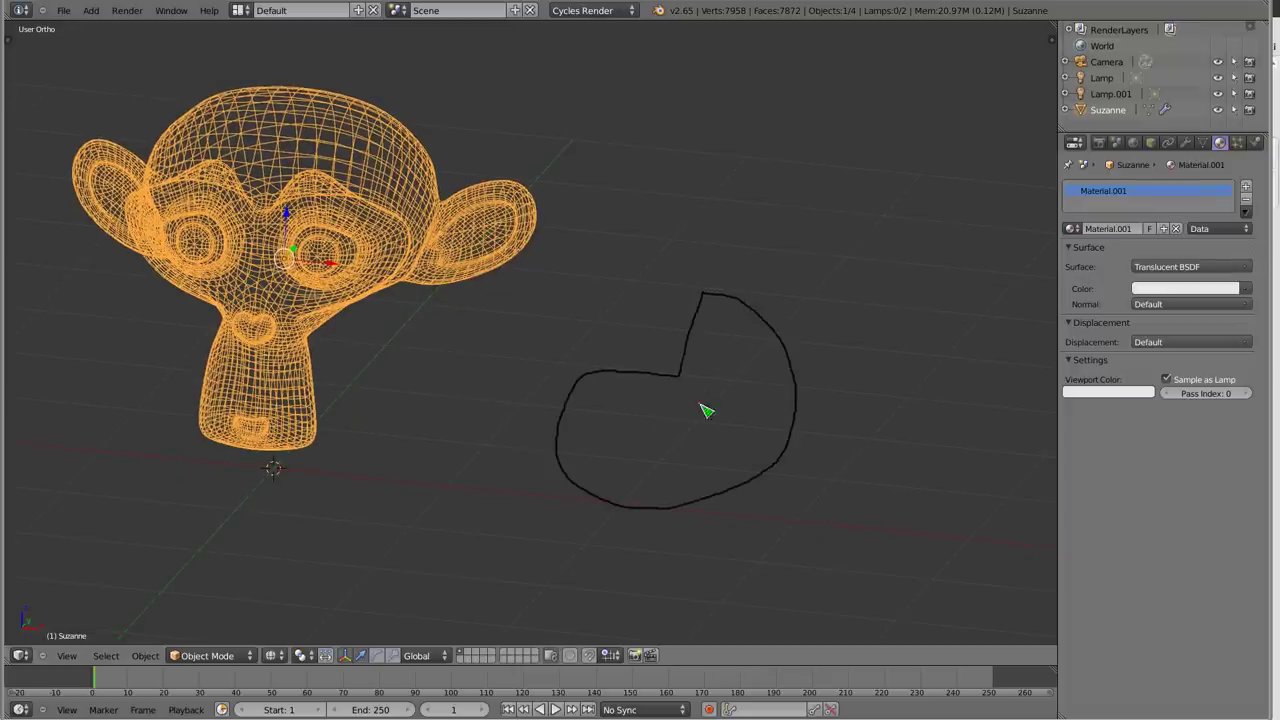
{"action": "left_click_drag", "start_coordinate": [614, 230], "coordinate": [627, 243]}
{"action": "left_click_drag", "start_coordinate": [710, 287], "coordinate": [731, 283]}
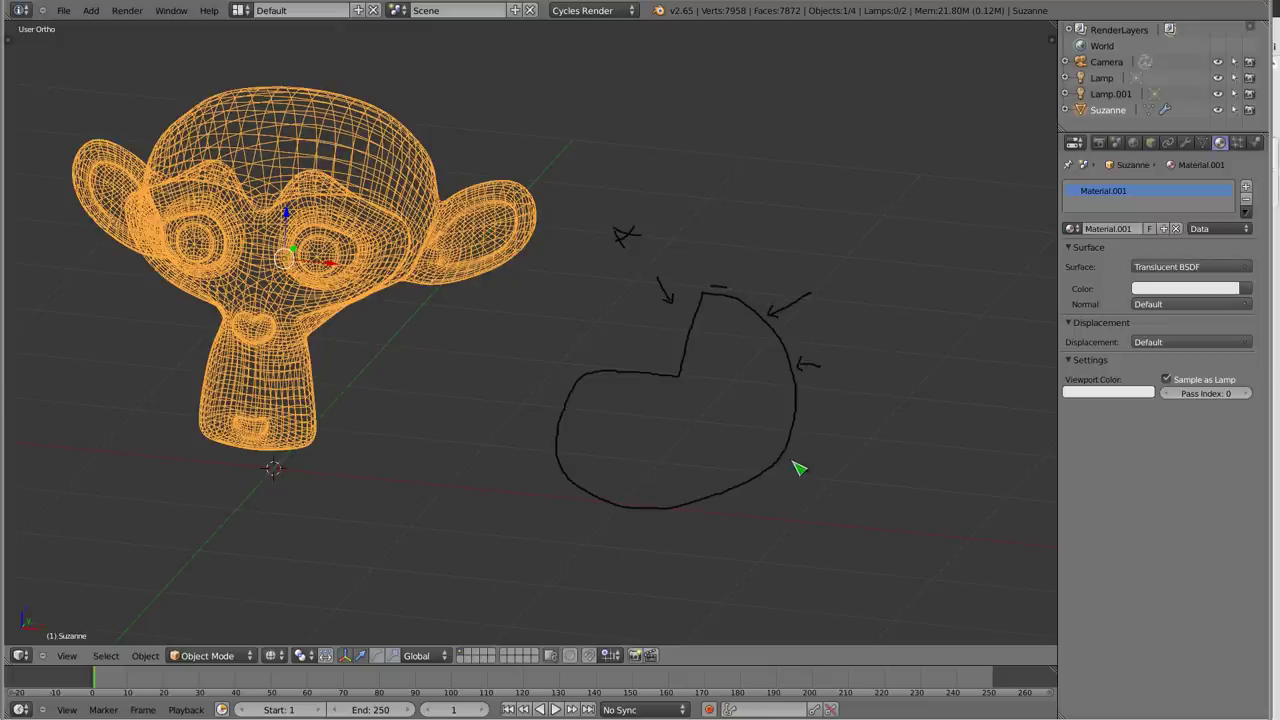
Add arrowheads, a dividing line and ladder-like edge marks to the sketch.
{"action": "mouse_move", "coordinate": [672, 304]}
{"action": "left_mouse_down"}
{"action": "mouse_move", "coordinate": [692, 318]}
{"action": "mouse_move", "coordinate": [692, 348]}
{"action": "left_mouse_up"}
{"action": "left_click_drag", "start_coordinate": [682, 380], "coordinate": [703, 490]}
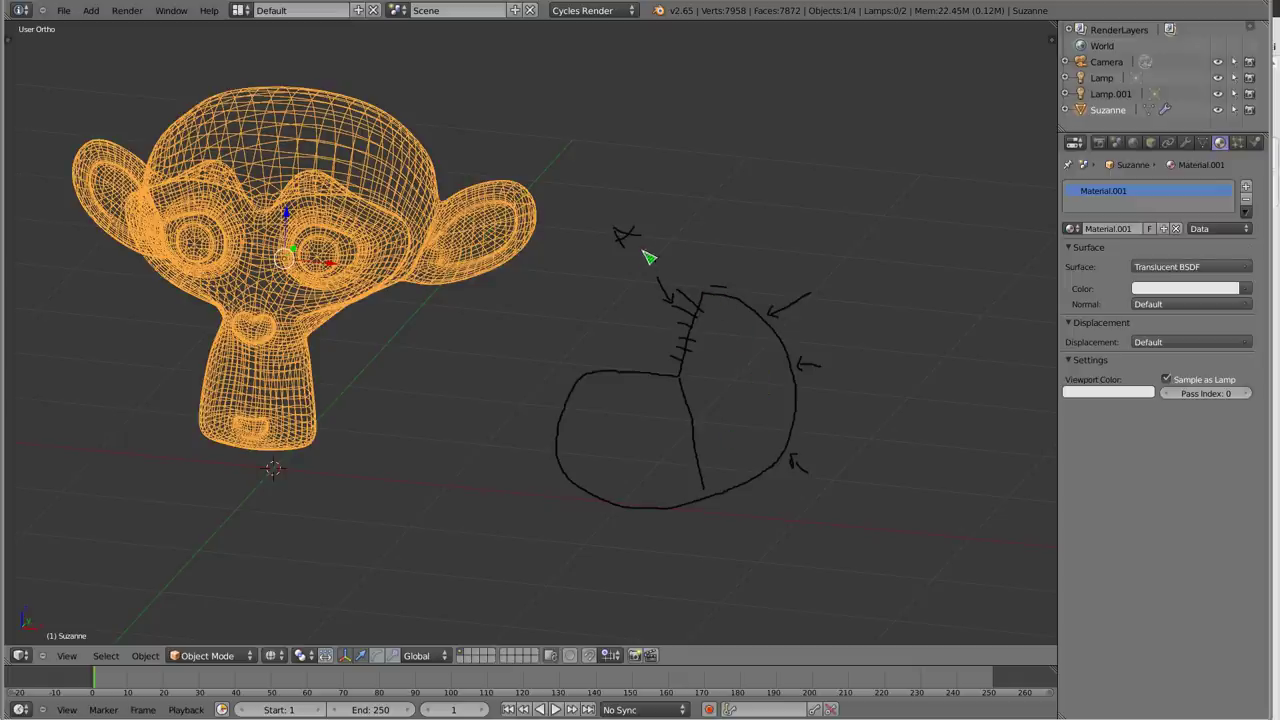
{"action": "left_click_drag", "start_coordinate": [691, 296], "coordinate": [685, 356]}
Check the Translucent shader documentation in the browser, then return to Blender.
{"action": "key", "text": "alt+Tab"}
{"action": "key", "text": "alt+Tab"}
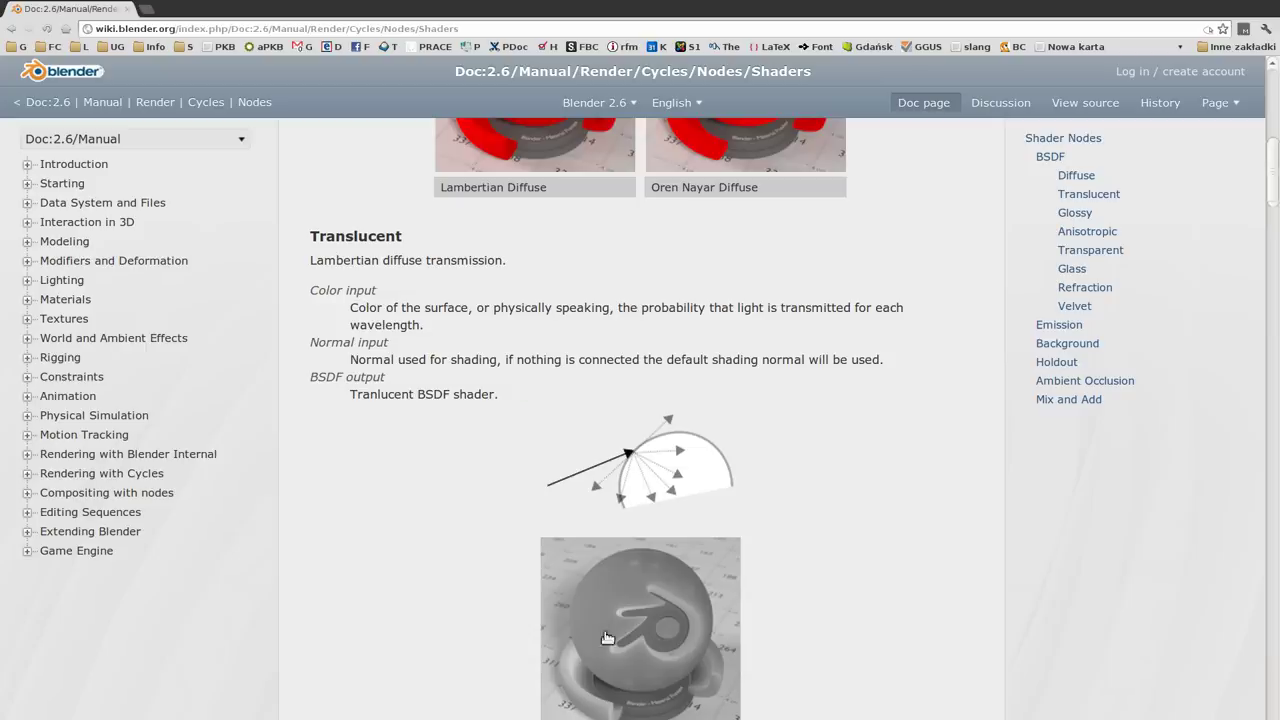
{"action": "scroll", "coordinate": [606, 637], "scroll_direction": "down", "scroll_amount": 2}
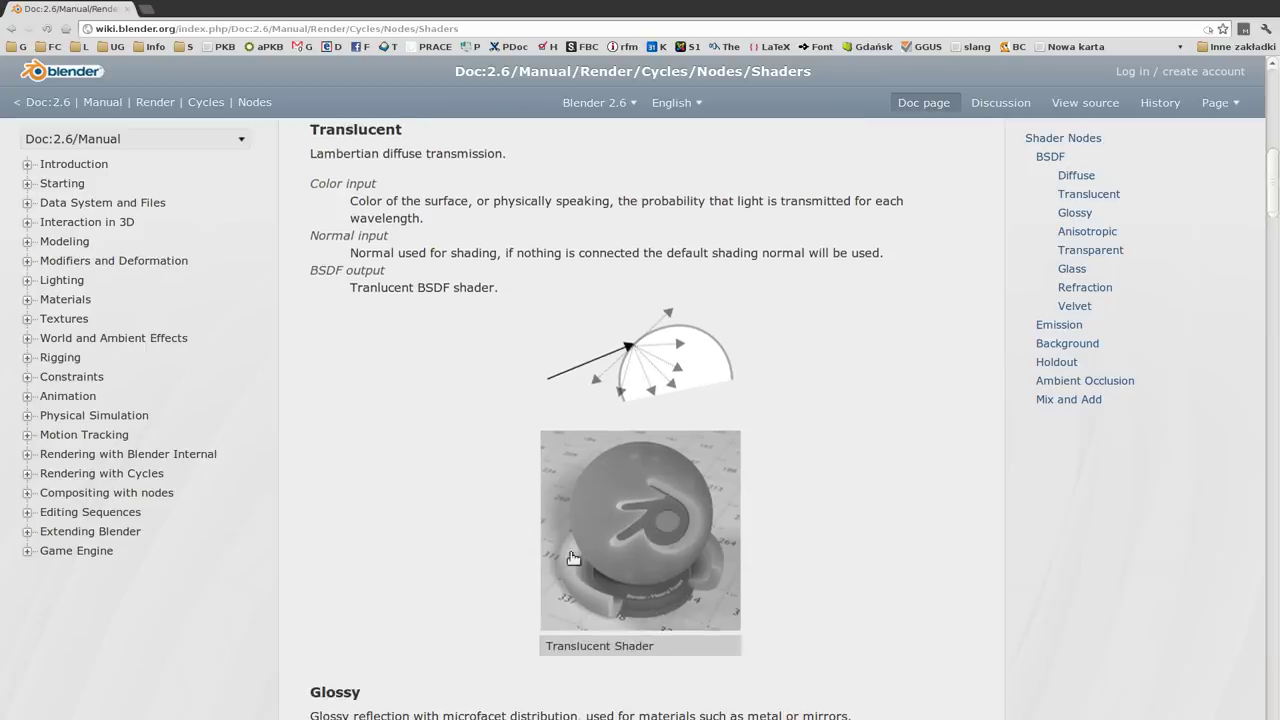
{"action": "key", "text": "alt+Tab"}
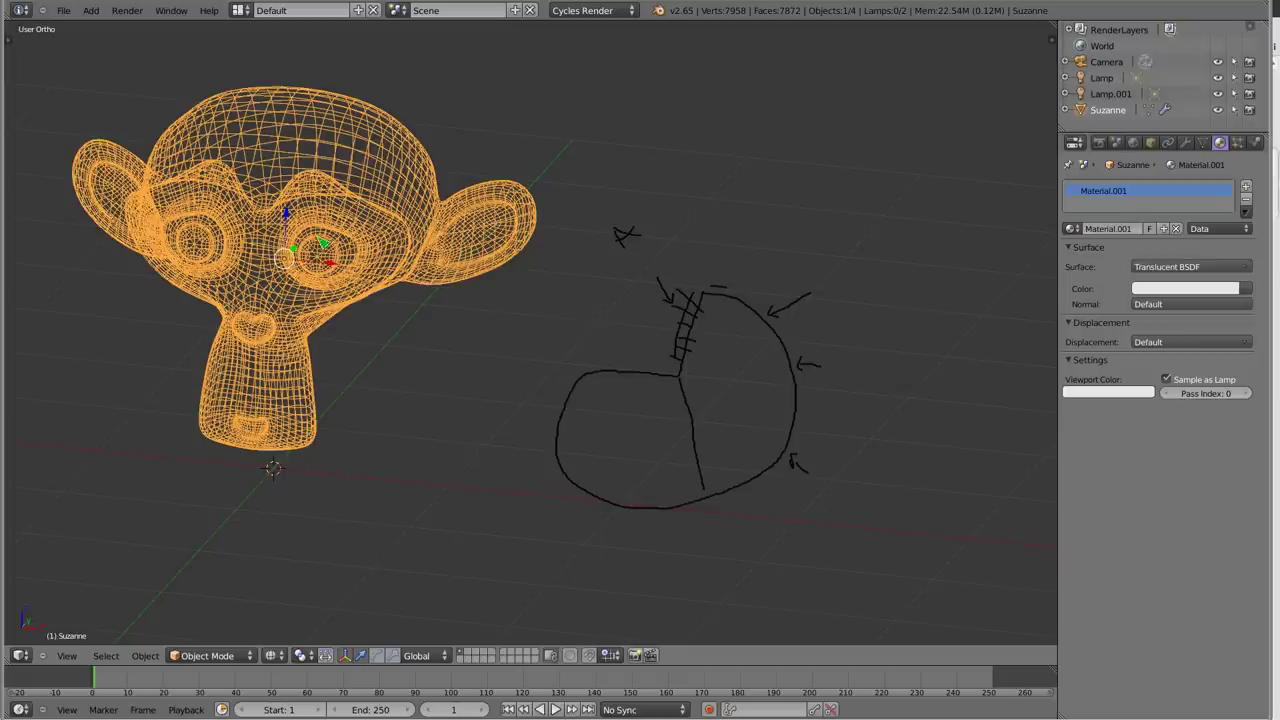
Set the viewport to Rendered shading and center Suzanne in the view.
{"action": "left_click", "coordinate": [273, 655]}
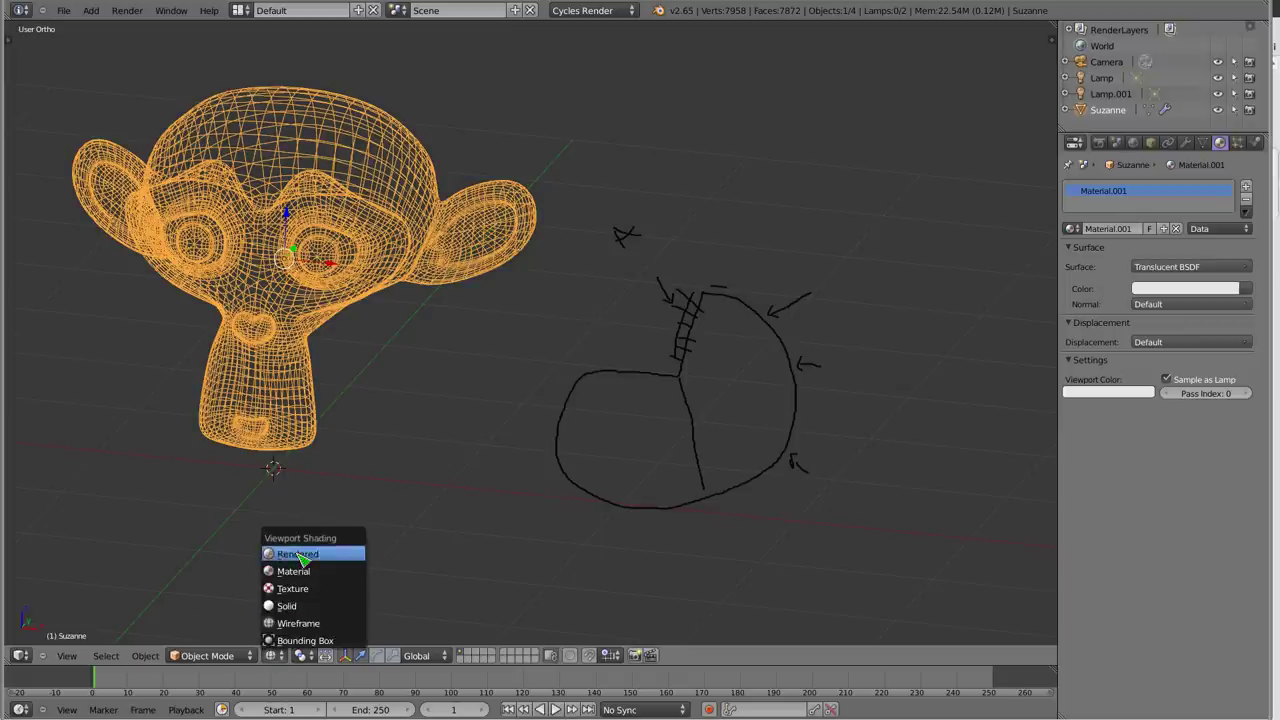
{"action": "left_click", "coordinate": [315, 552]}
{"action": "middle_click_drag", "start_coordinate": [286, 251], "coordinate": [443, 286], "text": "shift"}
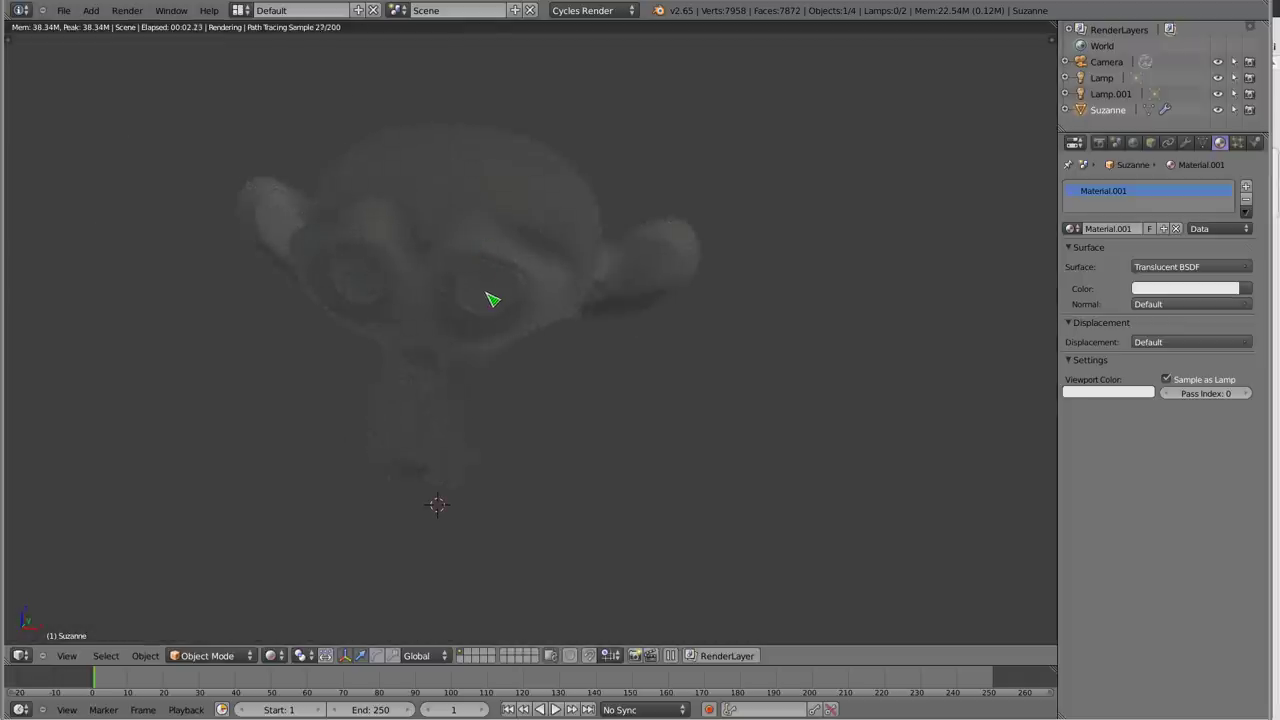
{"action": "scroll", "coordinate": [491, 297], "scroll_direction": "down", "scroll_amount": 2}
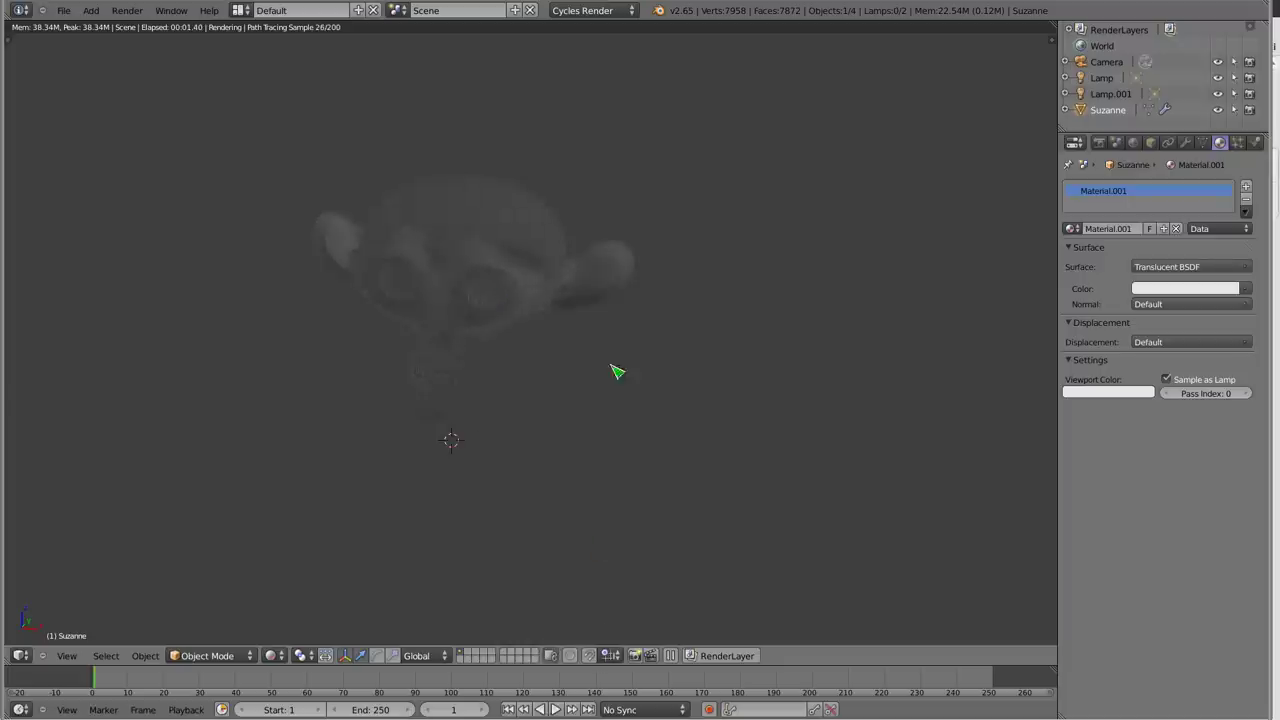
Switch to the Cycles screen layout and erase the grease-pencil sketch.
{"action": "left_click", "coordinate": [250, 12]}
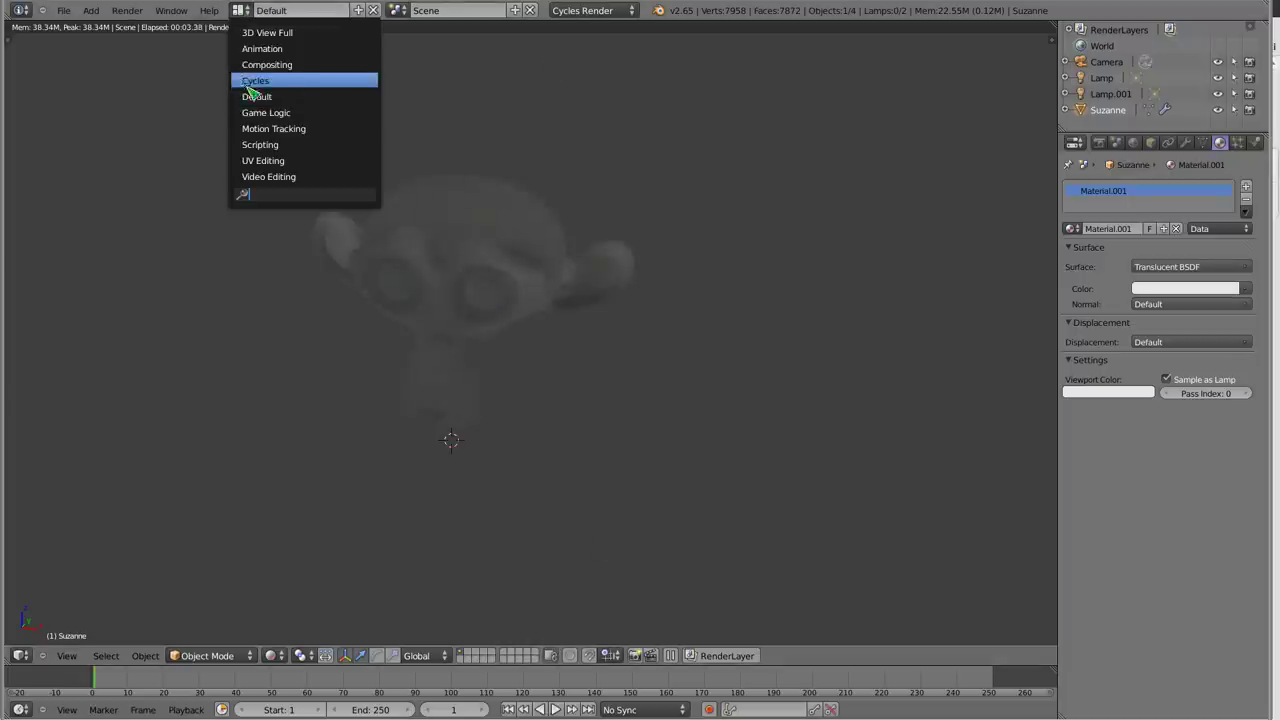
{"action": "left_click", "coordinate": [250, 82]}
{"action": "middle_click_drag", "start_coordinate": [695, 162], "coordinate": [667, 214], "text": "shift"}
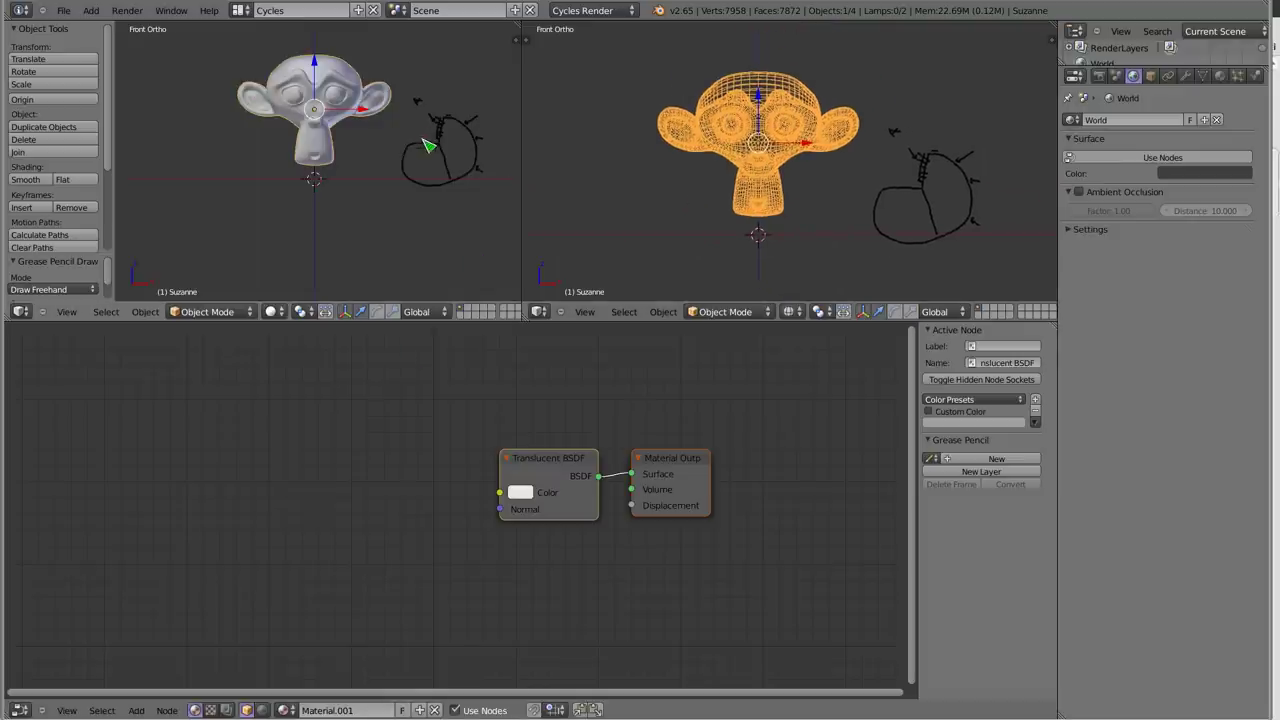
{"action": "right_click_drag", "start_coordinate": [428, 97], "coordinate": [500, 186]}
{"action": "middle_click_drag", "start_coordinate": [327, 127], "coordinate": [336, 171], "text": "shift"}
Render the right view live in Cycles and select the lamp in the left view.
{"action": "left_click", "coordinate": [790, 311]}
{"action": "left_click", "coordinate": [800, 210]}
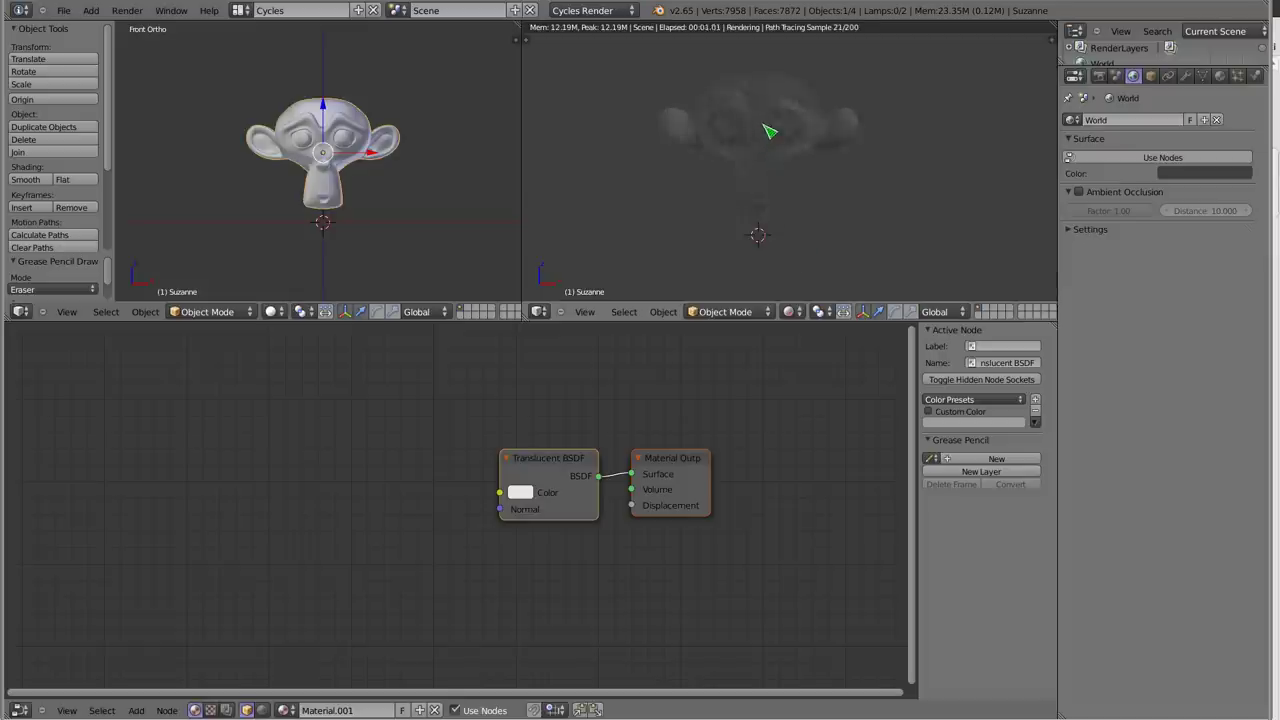
{"action": "middle_click_drag", "start_coordinate": [769, 128], "coordinate": [791, 156], "text": "shift"}
{"action": "scroll", "coordinate": [340, 135], "scroll_direction": "down", "scroll_amount": 8}
{"action": "middle_click_drag", "start_coordinate": [335, 130], "coordinate": [340, 205], "text": "shift"}
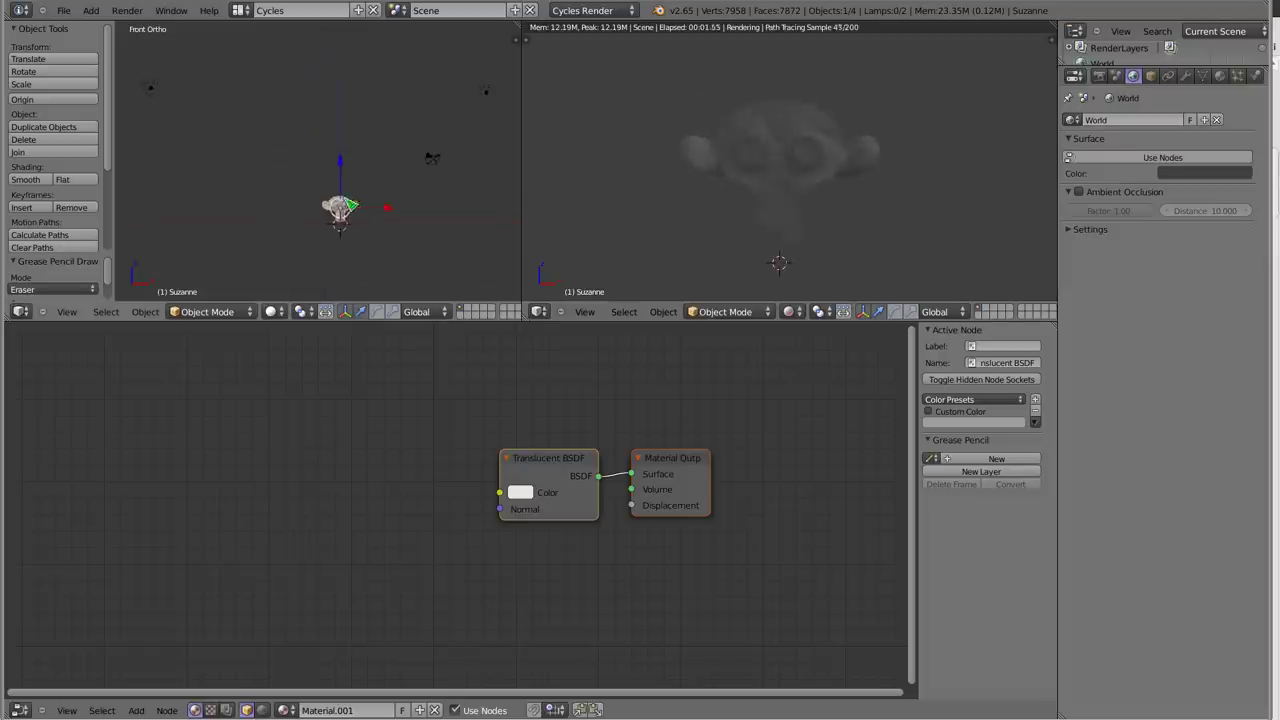
{"action": "right_click", "coordinate": [180, 103]}
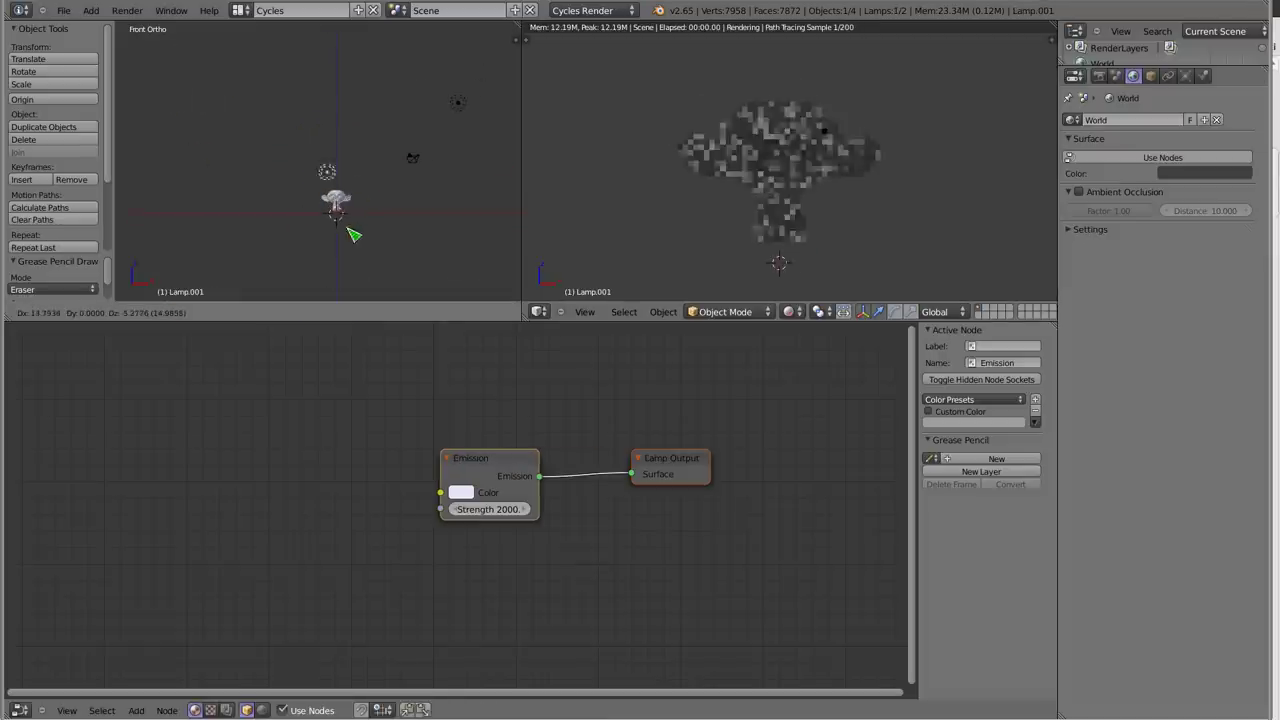
Move the lamp along Y away from Suzanne and set its emission strength to 111111.
{"action": "middle_click_drag", "start_coordinate": [354, 234], "coordinate": [293, 224]}
{"action": "left_click_drag", "start_coordinate": [378, 183], "coordinate": [515, 212]}
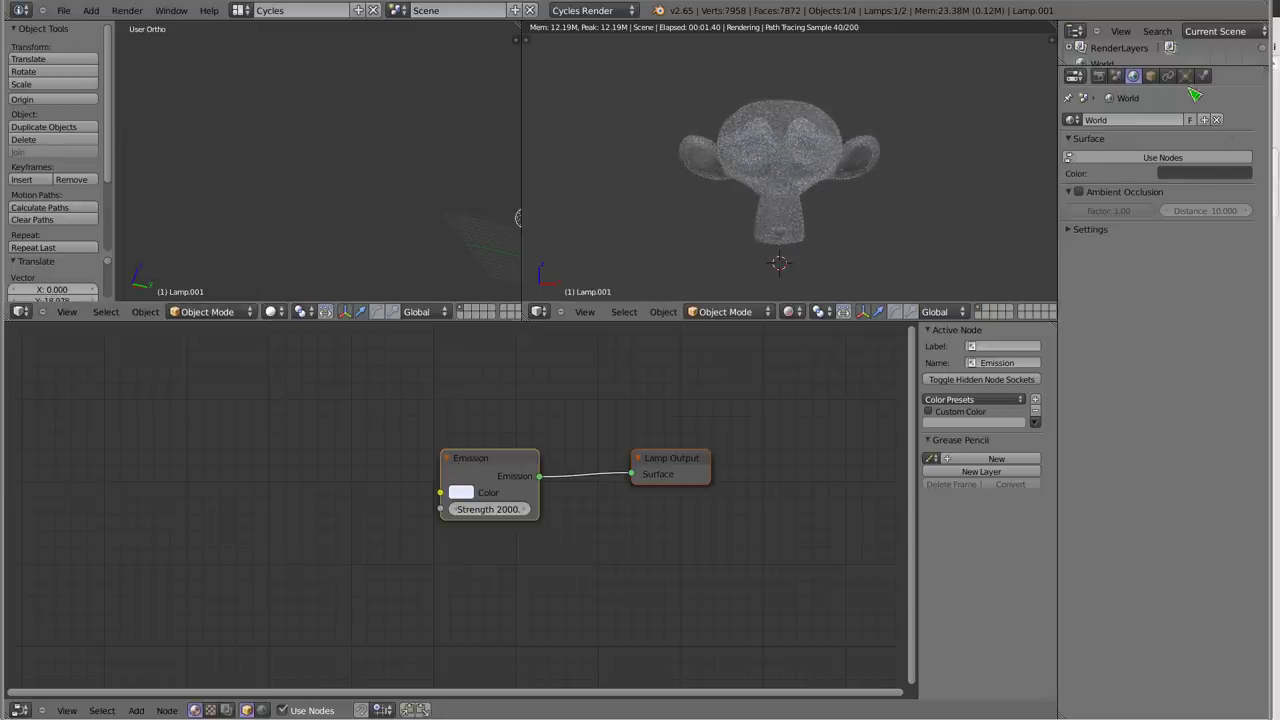
{"action": "left_click", "coordinate": [1185, 76]}
{"action": "left_click", "coordinate": [1178, 265]}
{"action": "type", "text": "111"}
{"action": "key", "text": "Return"}
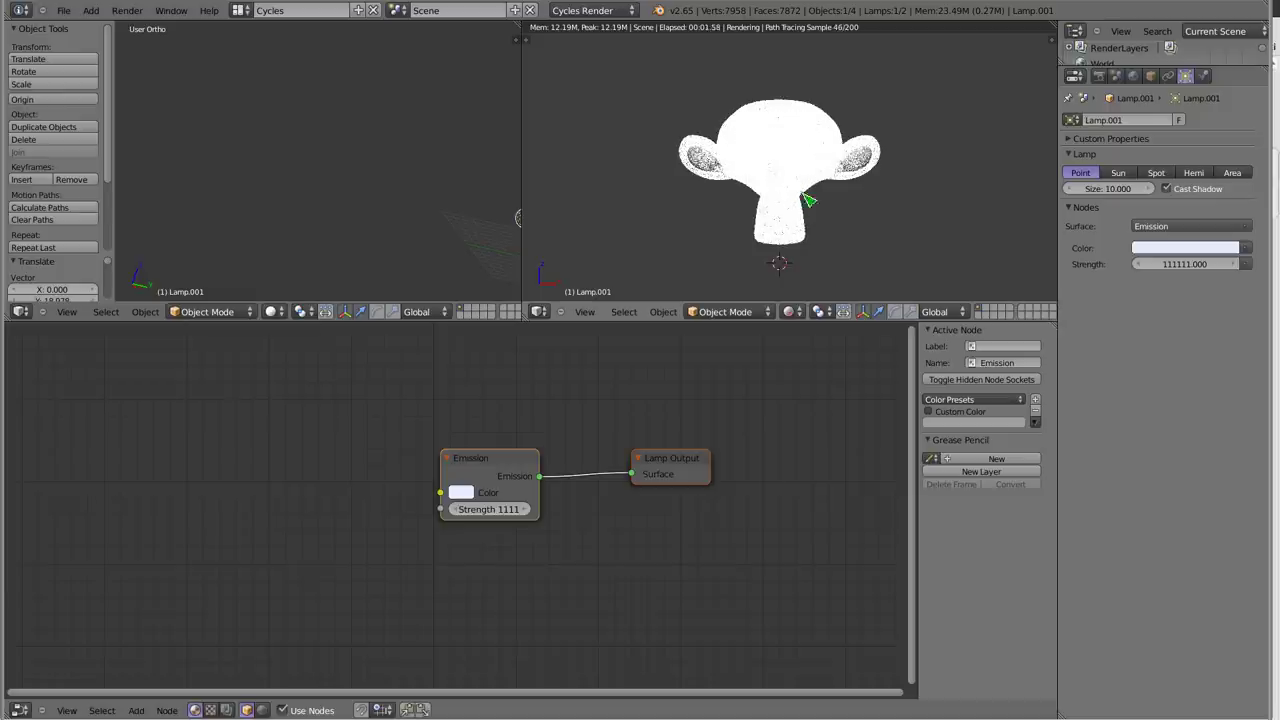
{"action": "scroll", "coordinate": [808, 200], "scroll_direction": "up", "scroll_amount": 2}
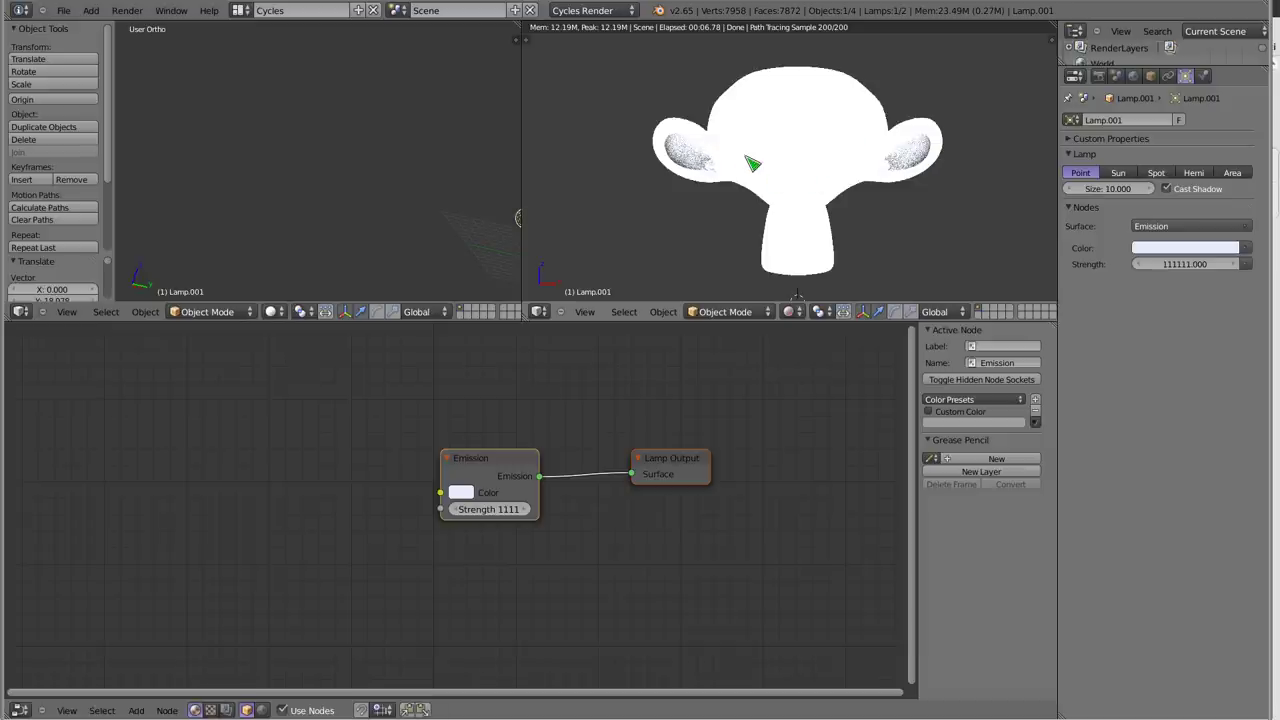
Try Holdout, then set Lamp.001's surface shader to Background.
{"action": "left_click", "coordinate": [1157, 228]}
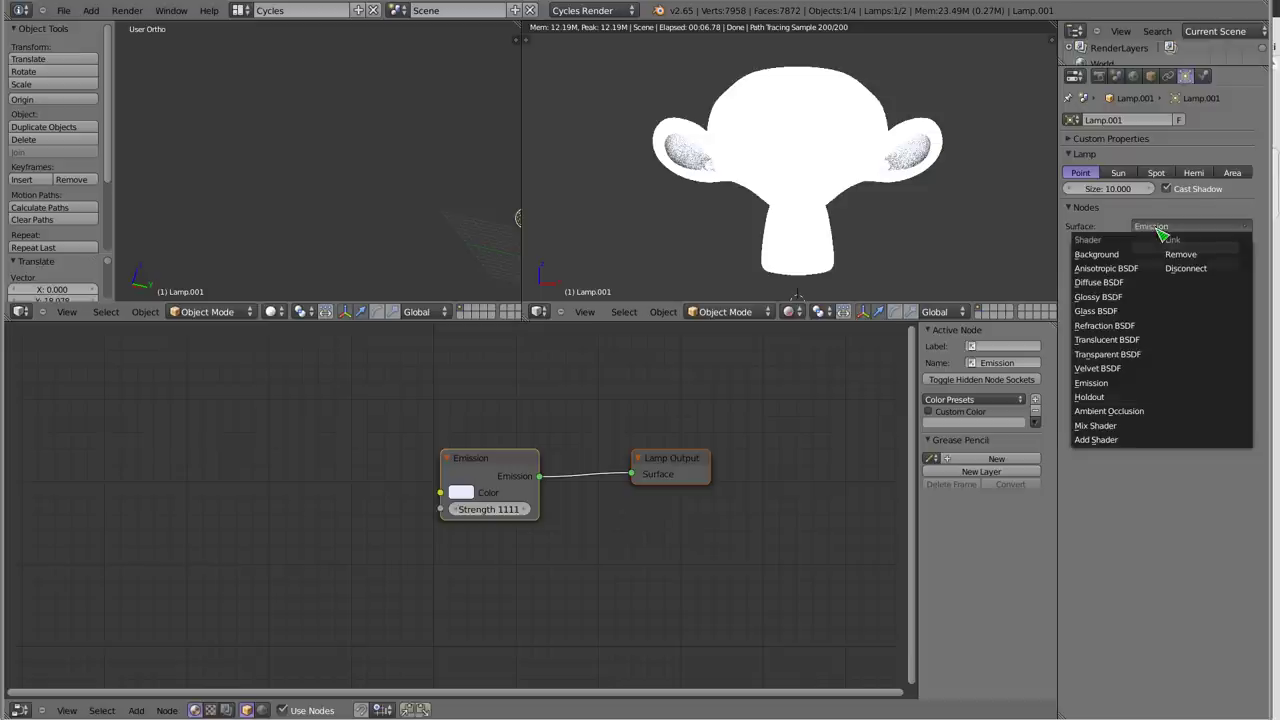
{"action": "left_click", "coordinate": [1114, 399]}
{"action": "left_click", "coordinate": [1163, 228]}
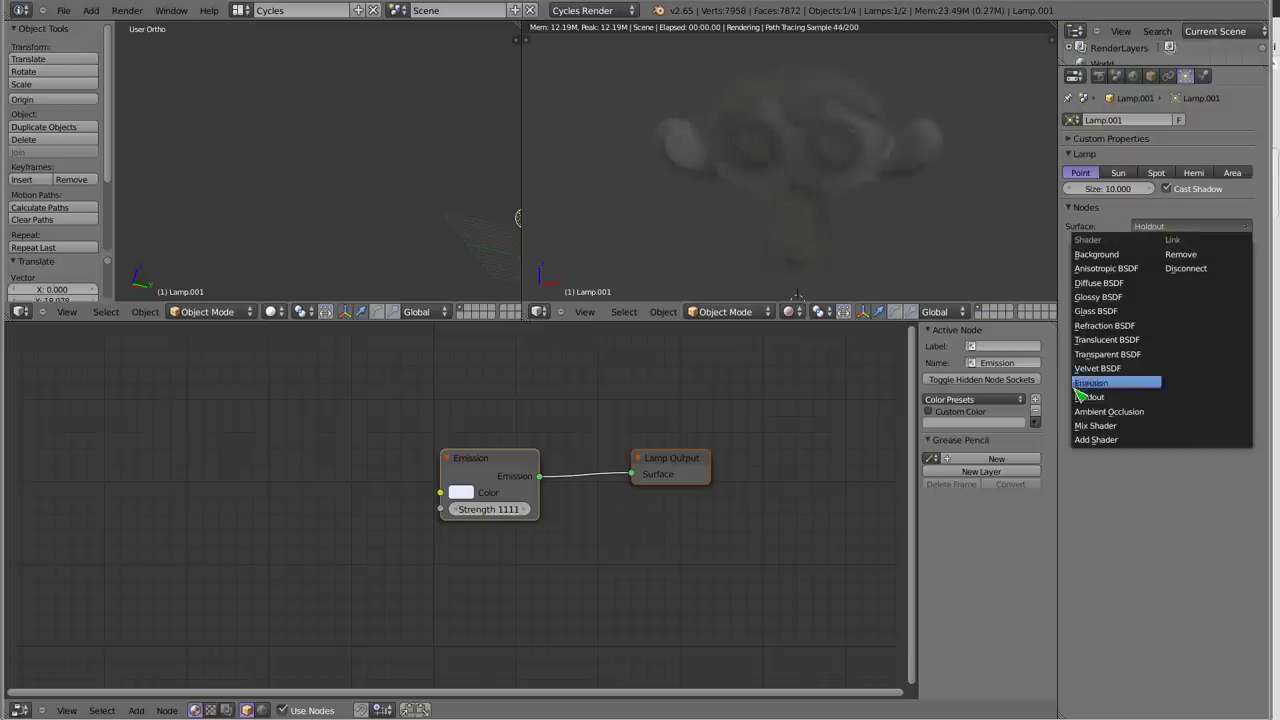
{"action": "left_click", "coordinate": [1115, 256]}
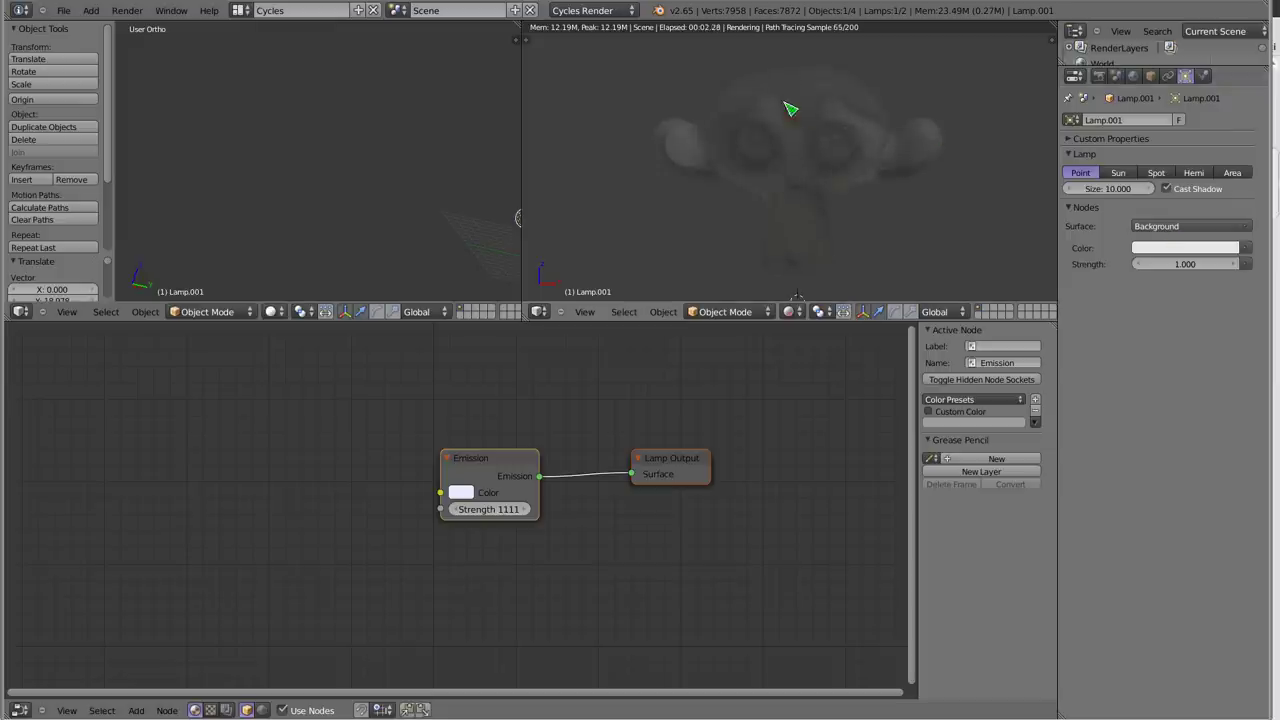
{"action": "left_click", "coordinate": [1157, 228]}
Select Suzanne and cycle Material.001's surface through Holdout and Background back to Translucent BSDF.
{"action": "right_click", "coordinate": [848, 178]}
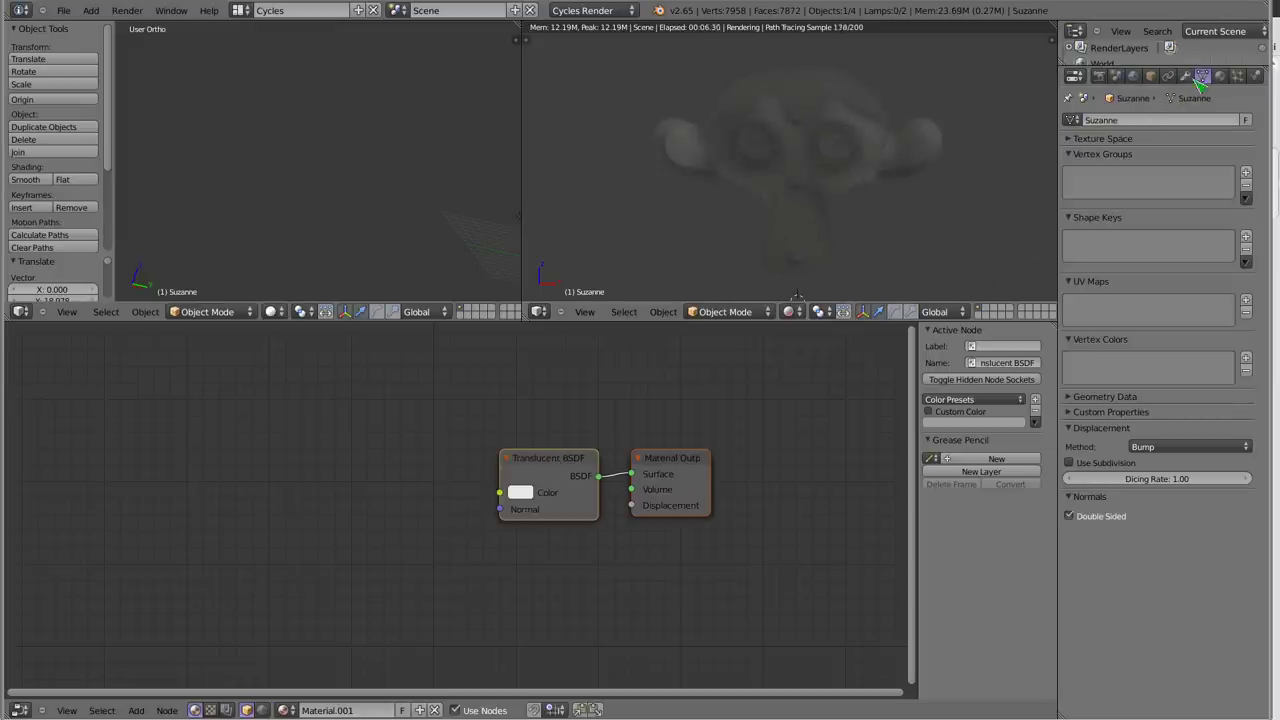
{"action": "left_click", "coordinate": [1219, 76]}
{"action": "left_click", "coordinate": [1180, 202]}
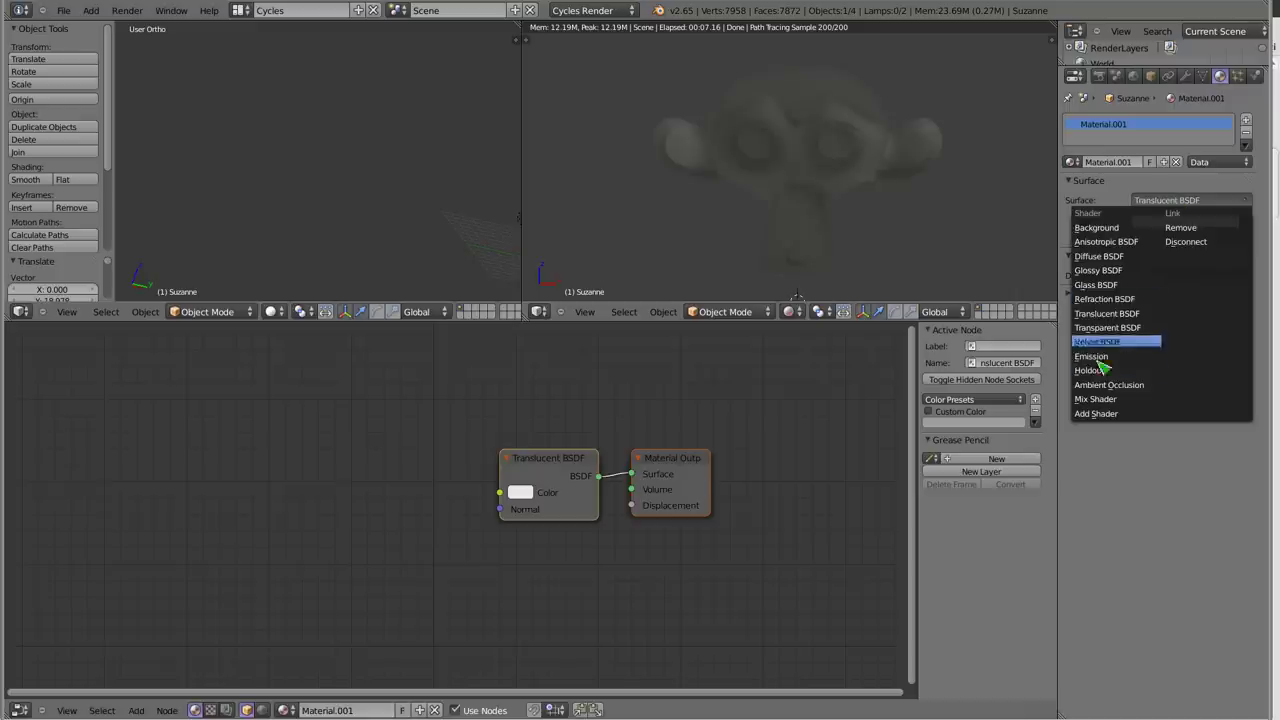
{"action": "left_click", "coordinate": [1103, 383]}
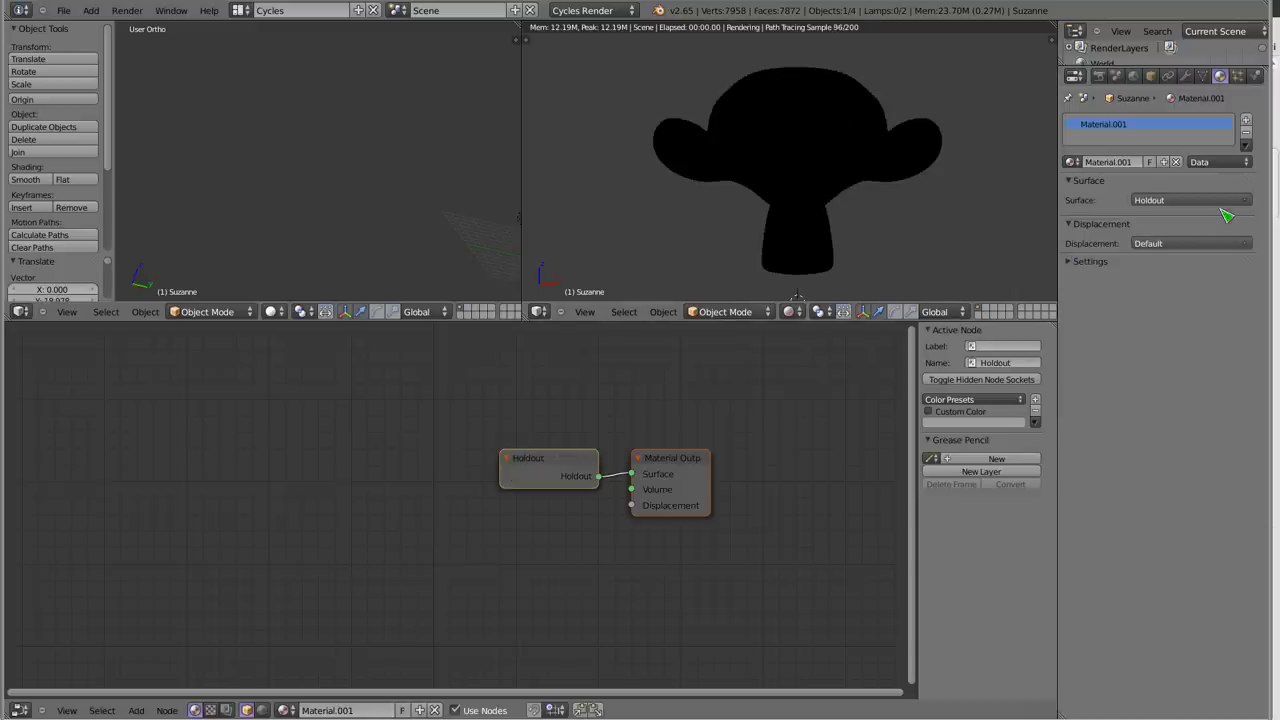
{"action": "left_click", "coordinate": [1150, 201]}
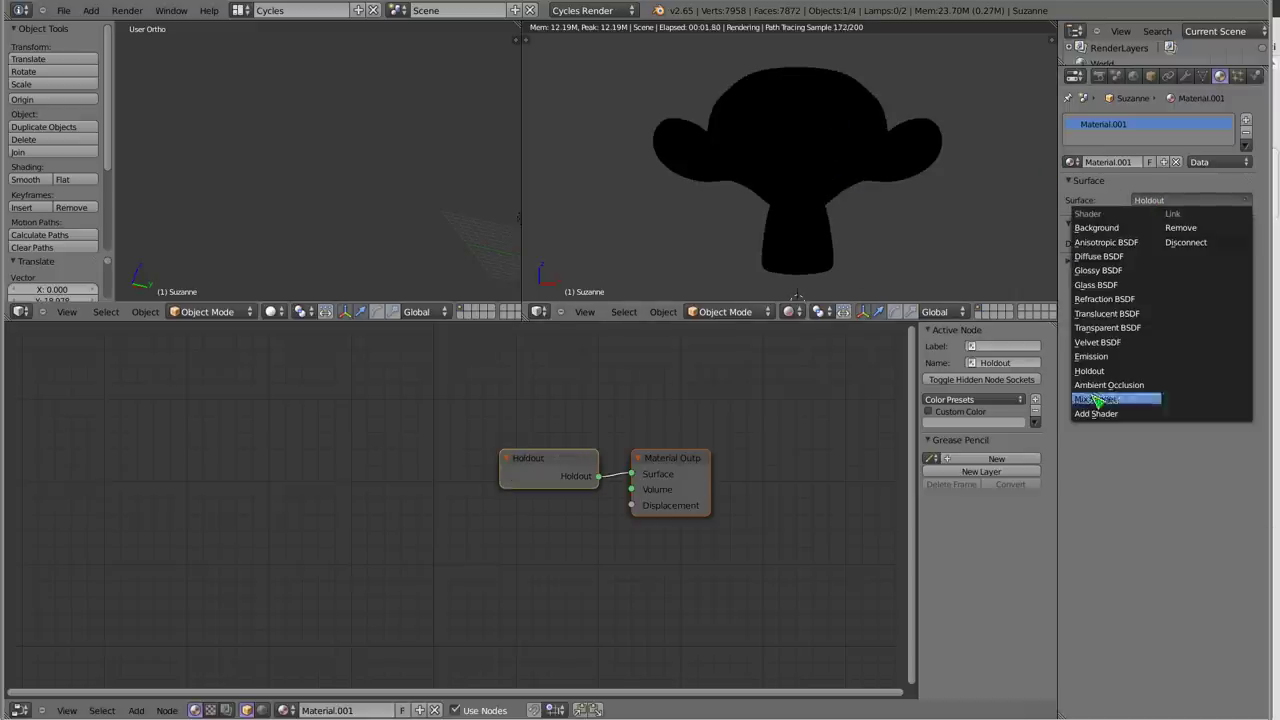
{"action": "left_click", "coordinate": [1097, 228]}
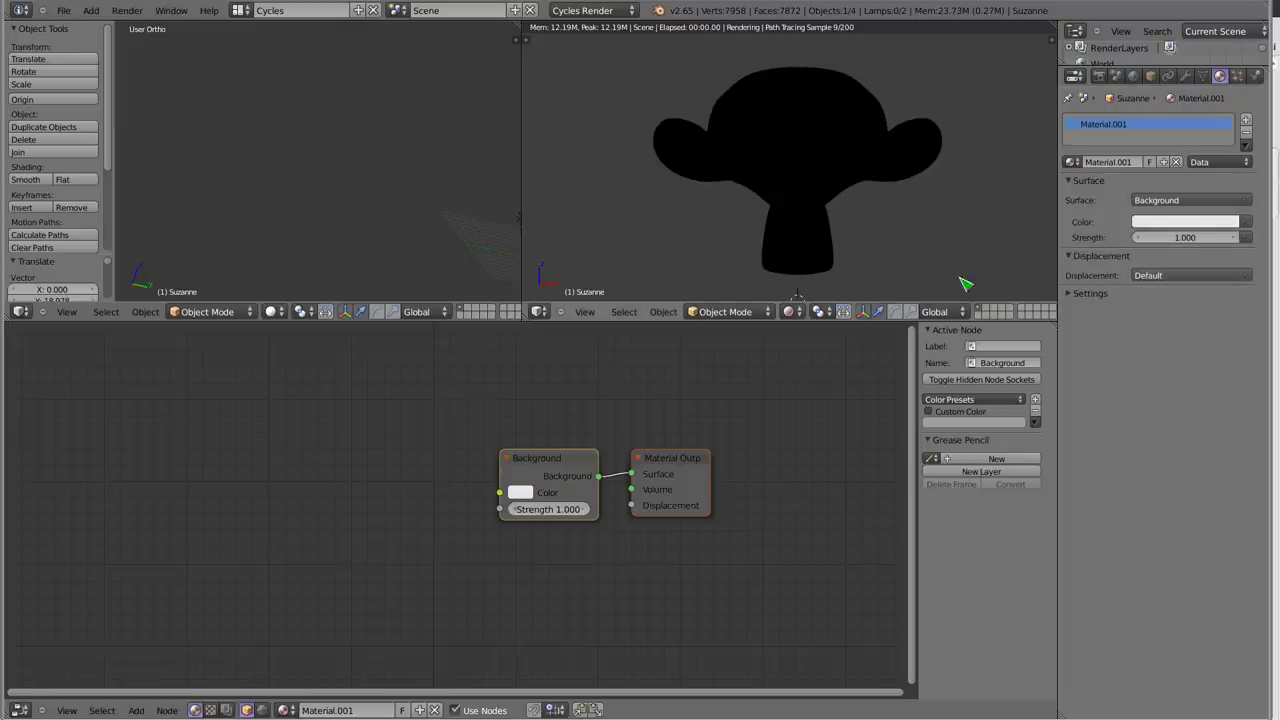
{"action": "left_click", "coordinate": [1160, 201]}
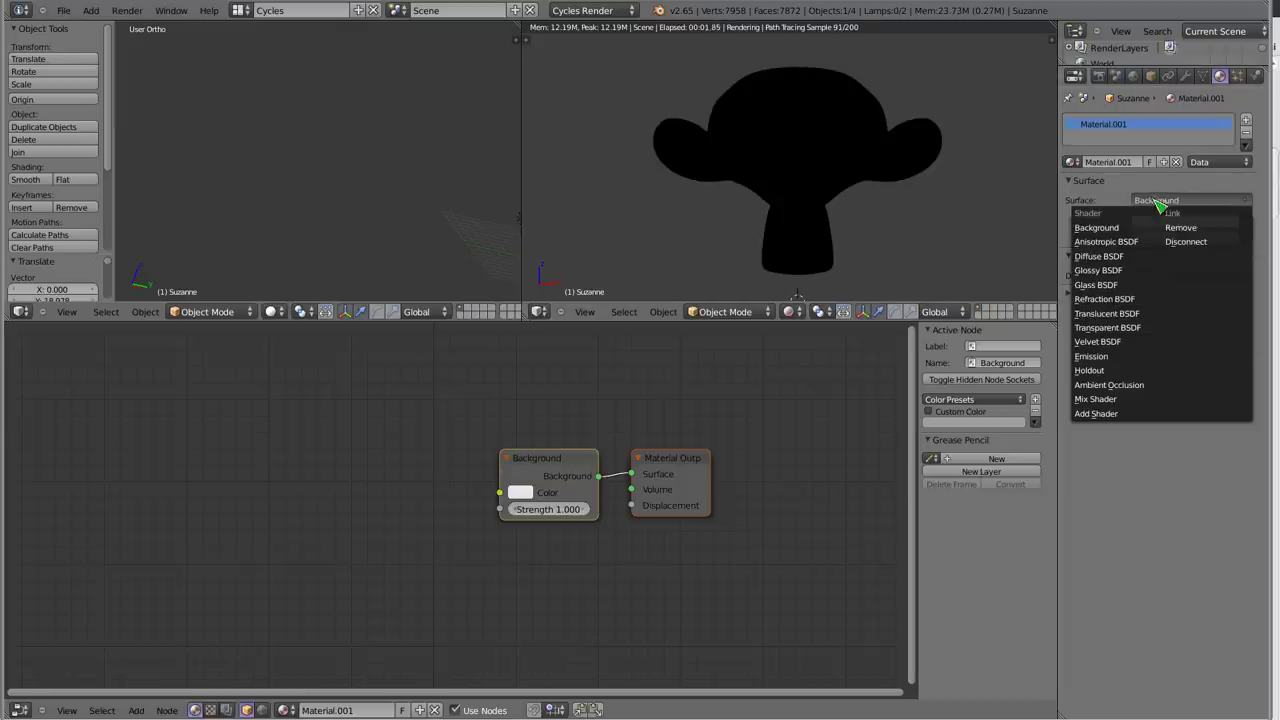
{"action": "left_click", "coordinate": [1107, 314]}
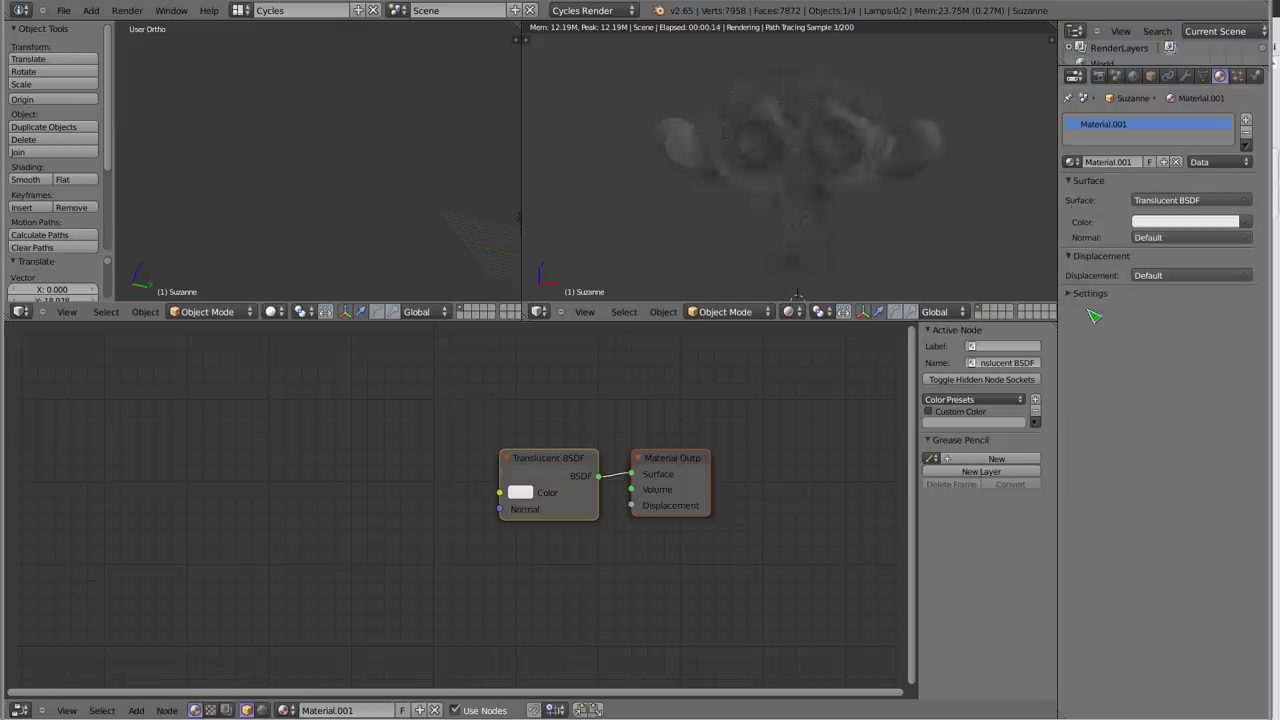